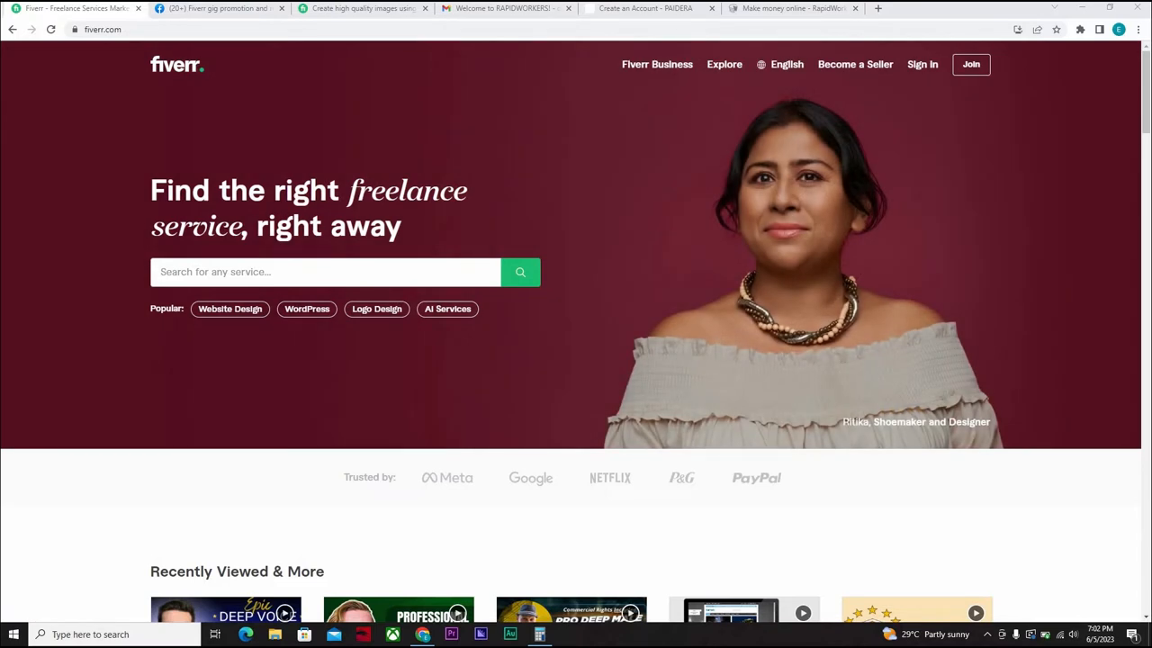
# - Search Facebook for 'fiverr' and open the Fiverr Gig Favorite Exchange & Promotion group's feed
pyautogui.click(229, 11)
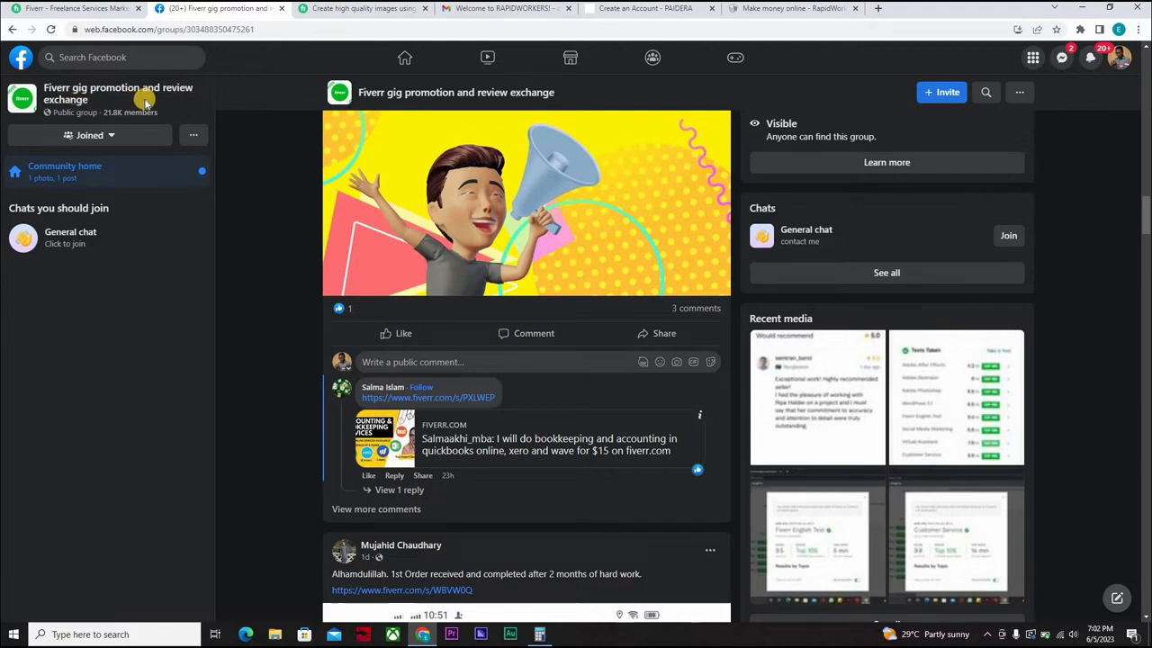
pyautogui.click(132, 57)
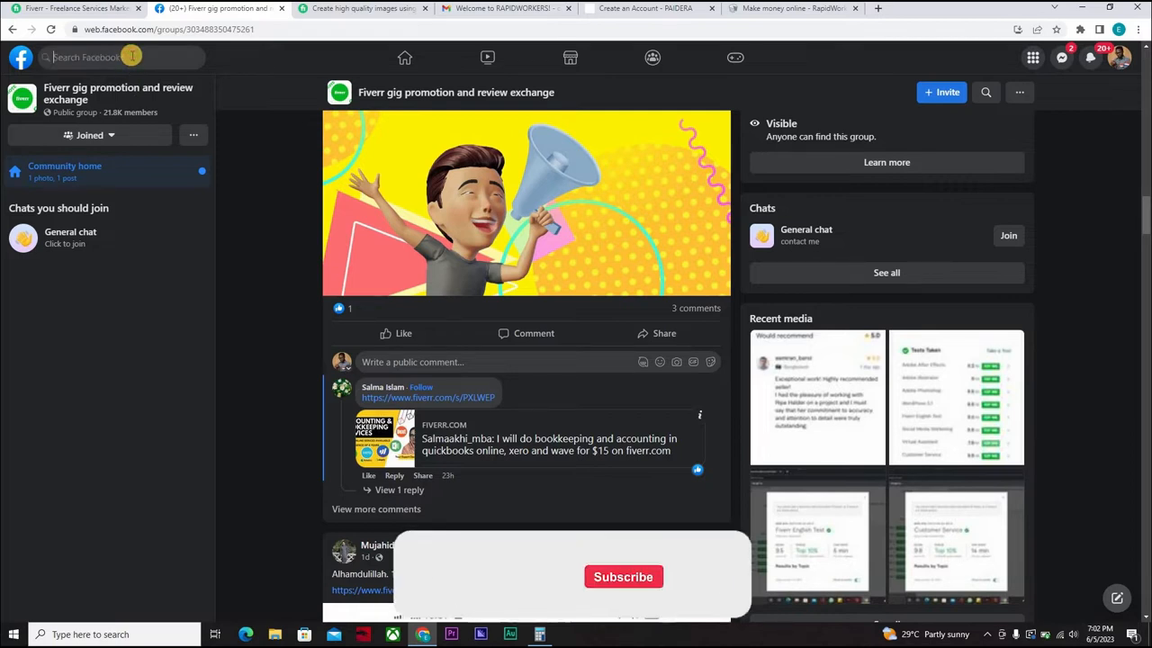
pyautogui.write('fiverr')
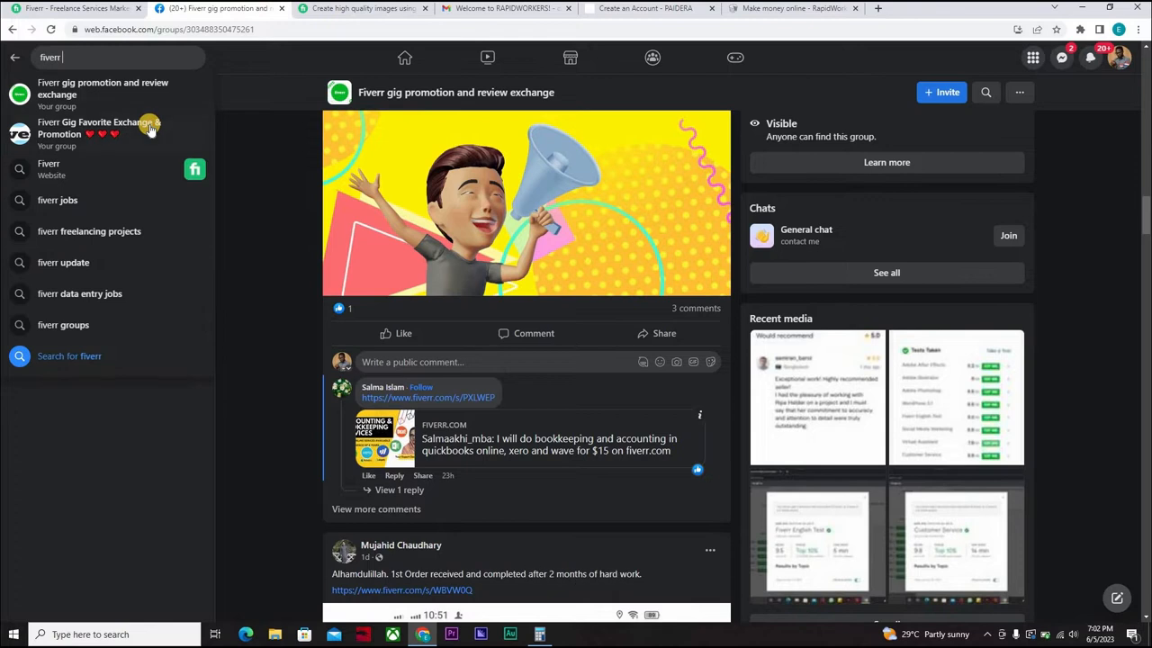
pyautogui.click(150, 127)
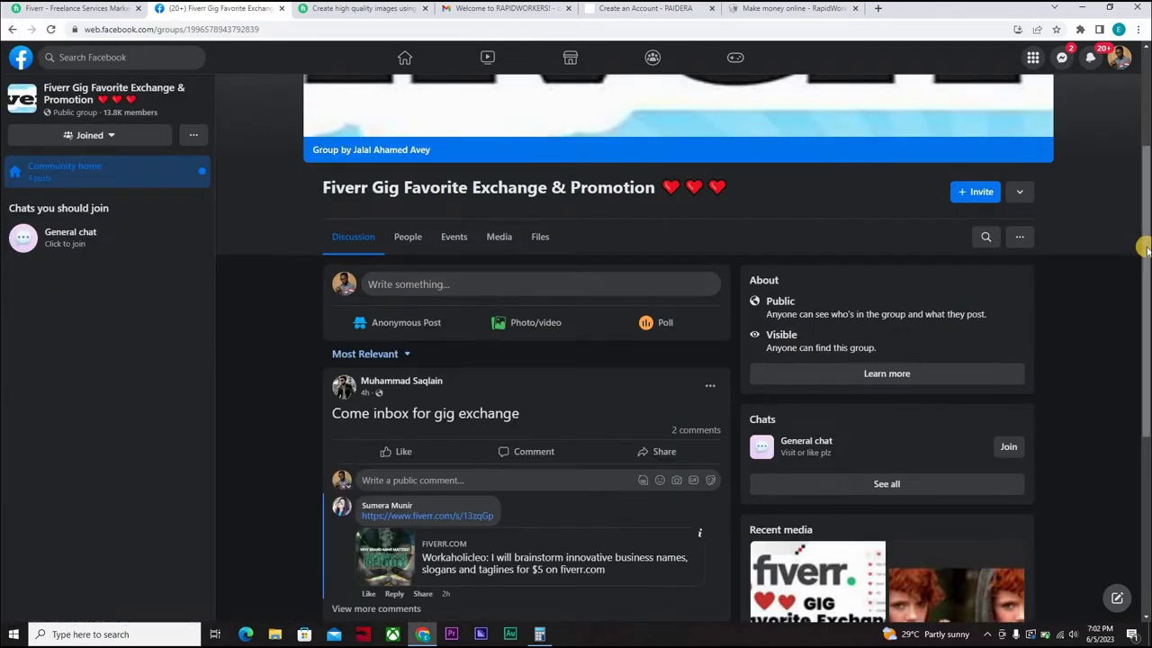
pyautogui.moveTo(1144, 248); pyautogui.dragTo(1141, 405)
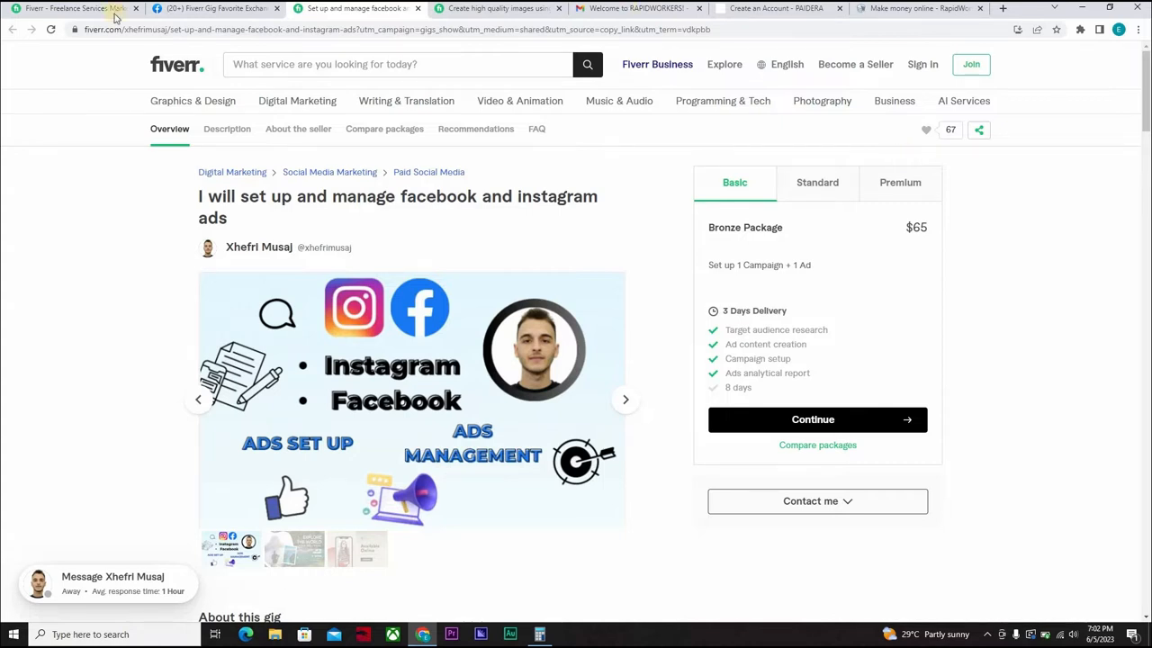
pyautogui.click(210, 11)
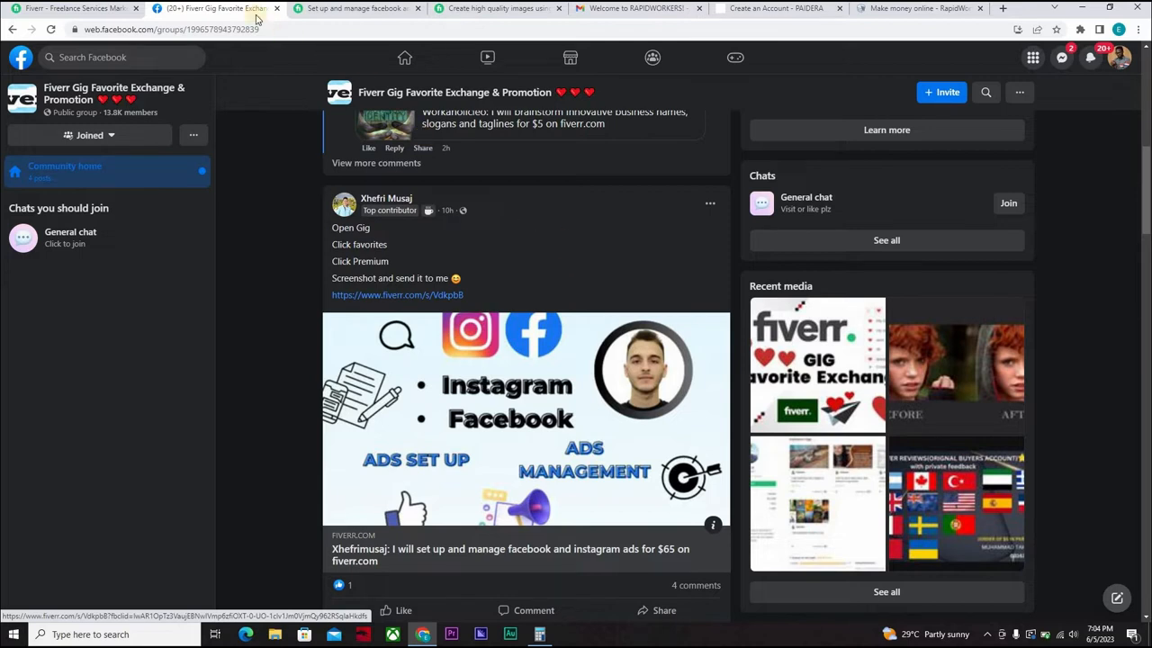
# - Look up picoworker.com in a new tab, back out, then return to the RapidWorkers tab
pyautogui.click(1006, 9)
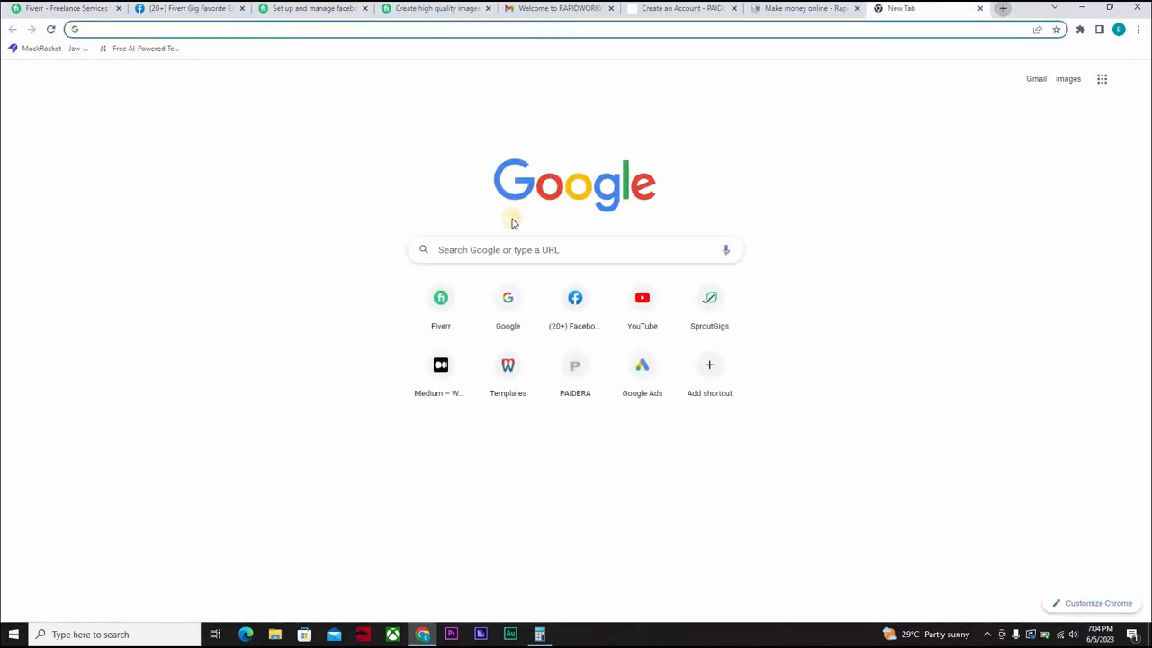
pyautogui.click(503, 249)
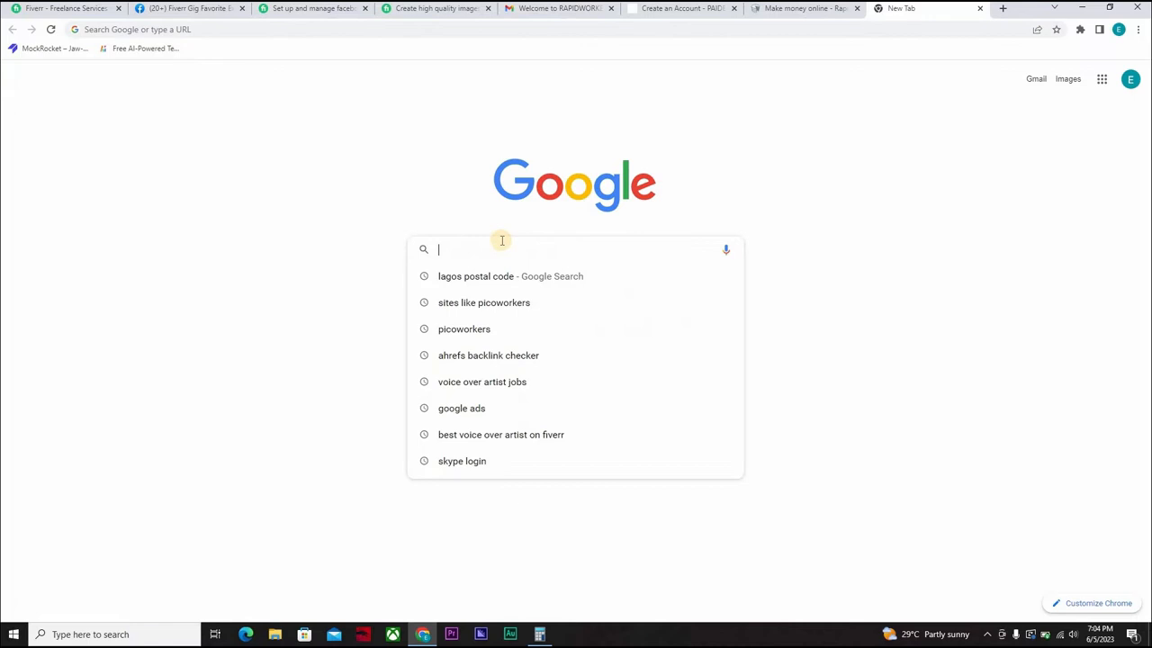
pyautogui.write('picowork')
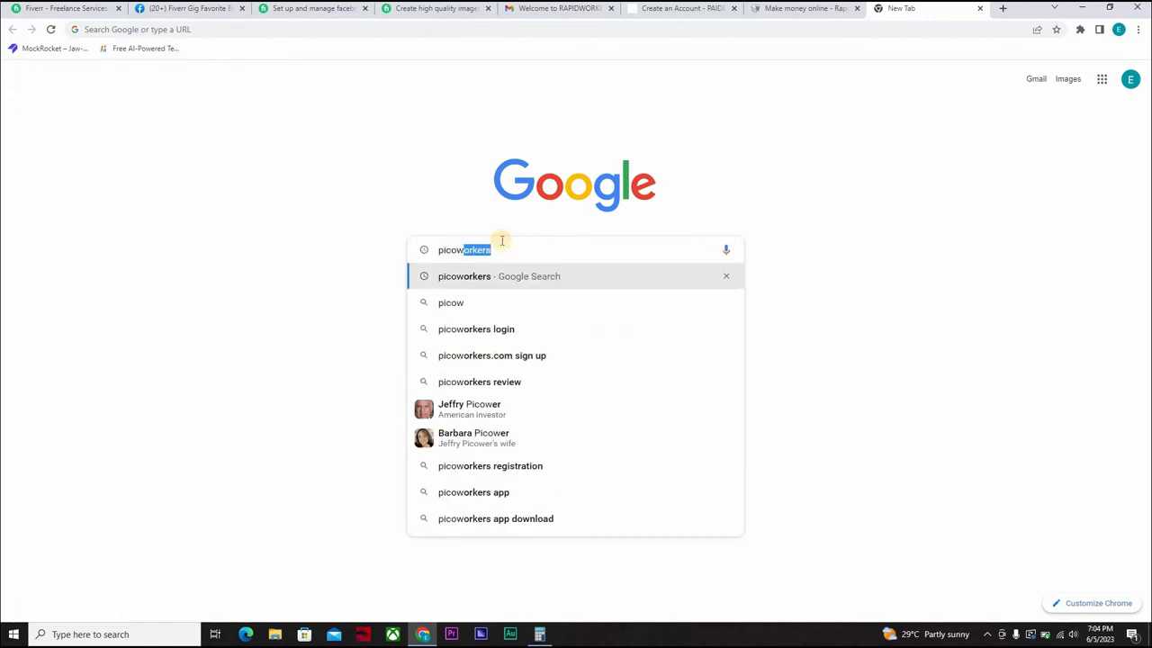
pyautogui.write('er')
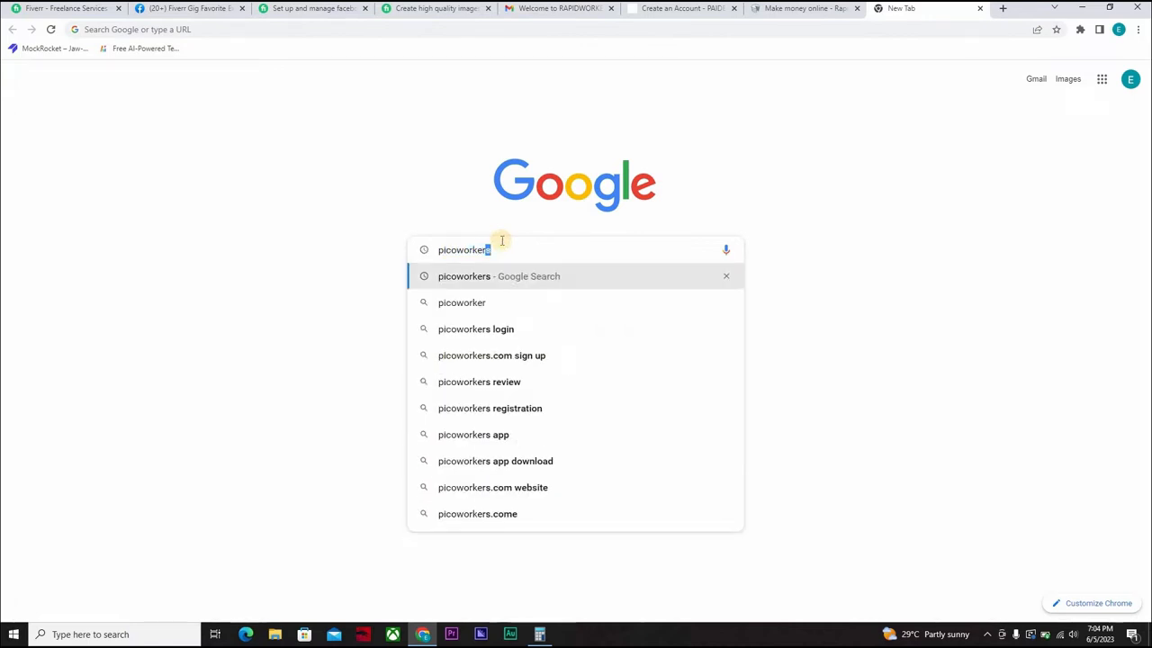
pyautogui.write('.com')
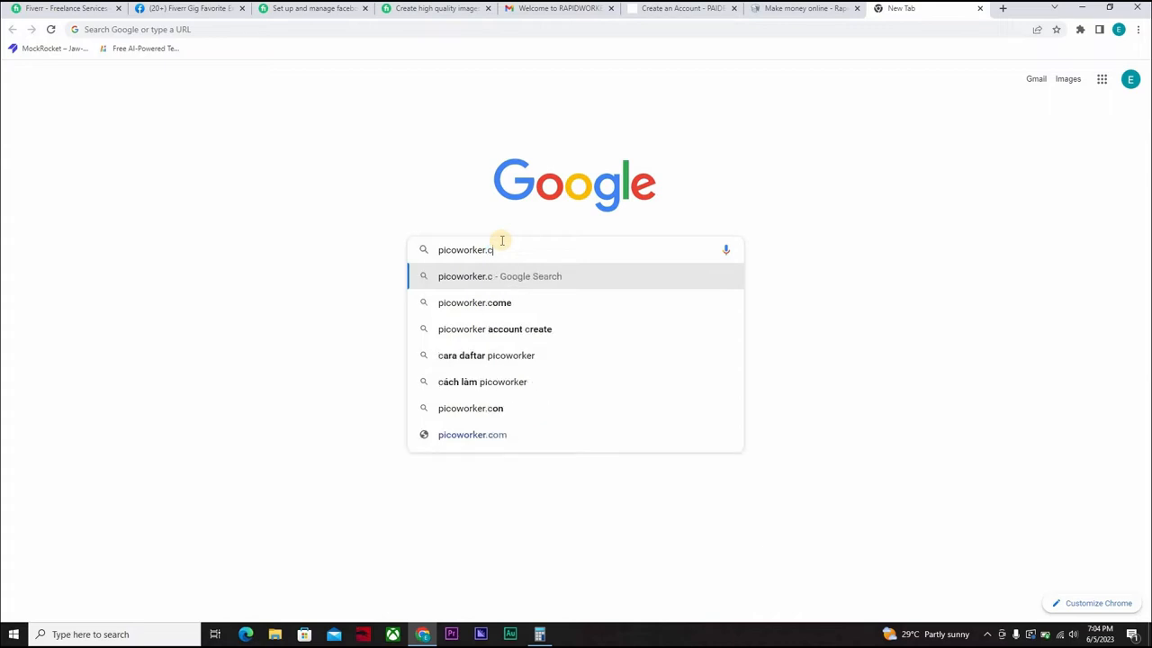
pyautogui.press('Return')
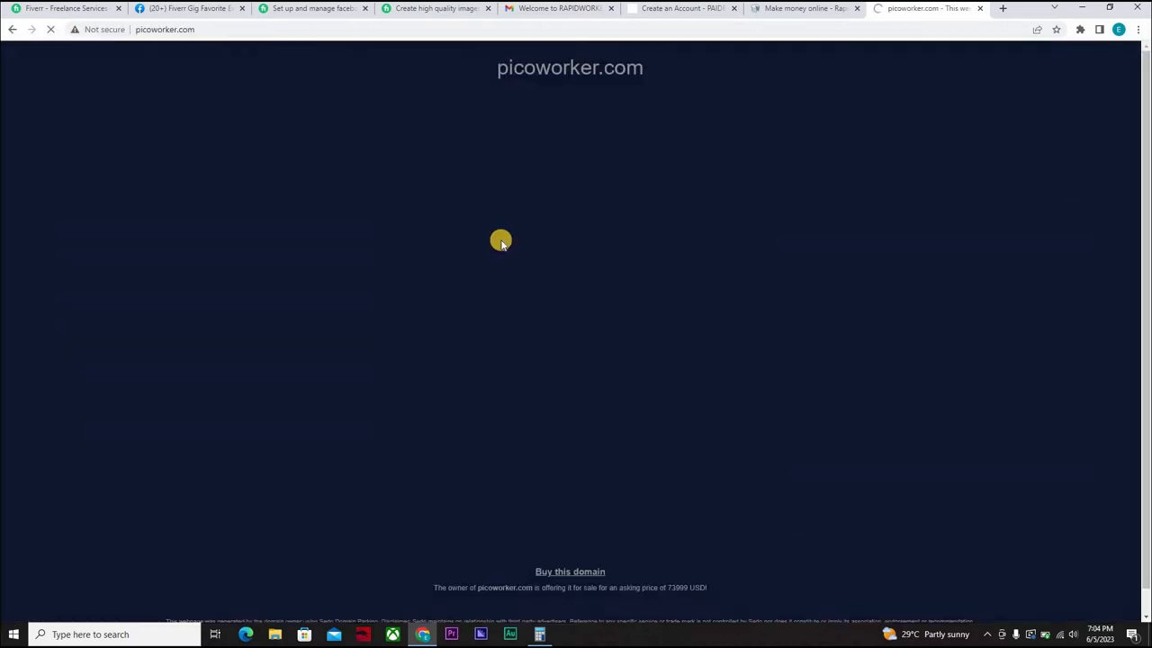
pyautogui.click(14, 29)
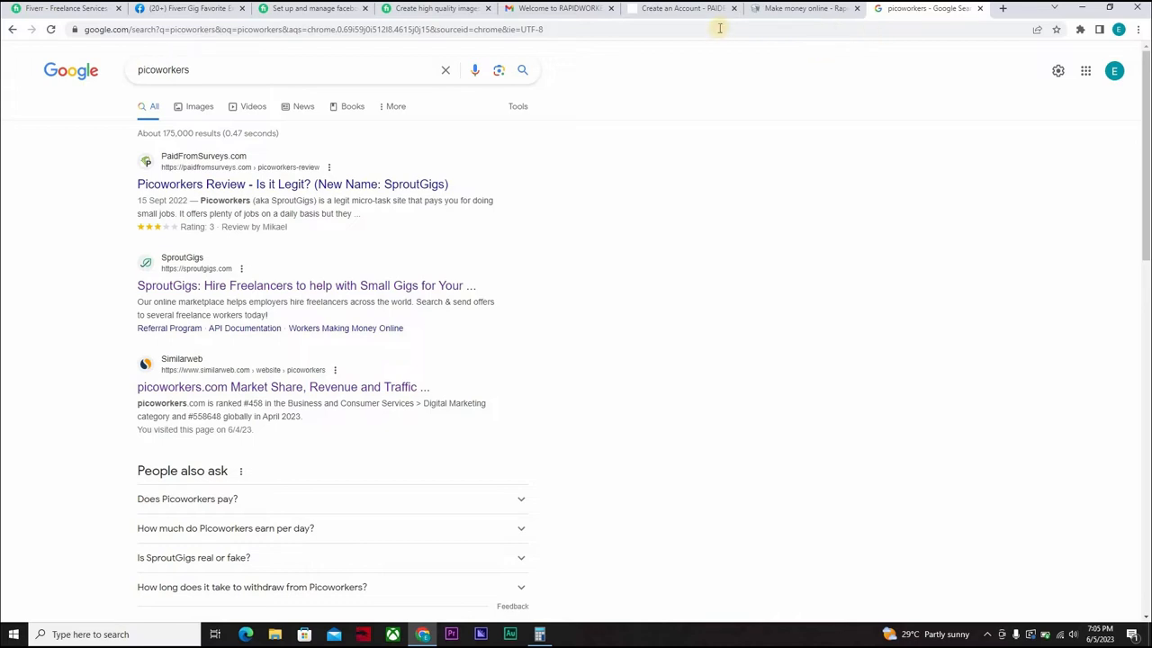
pyautogui.click(792, 8)
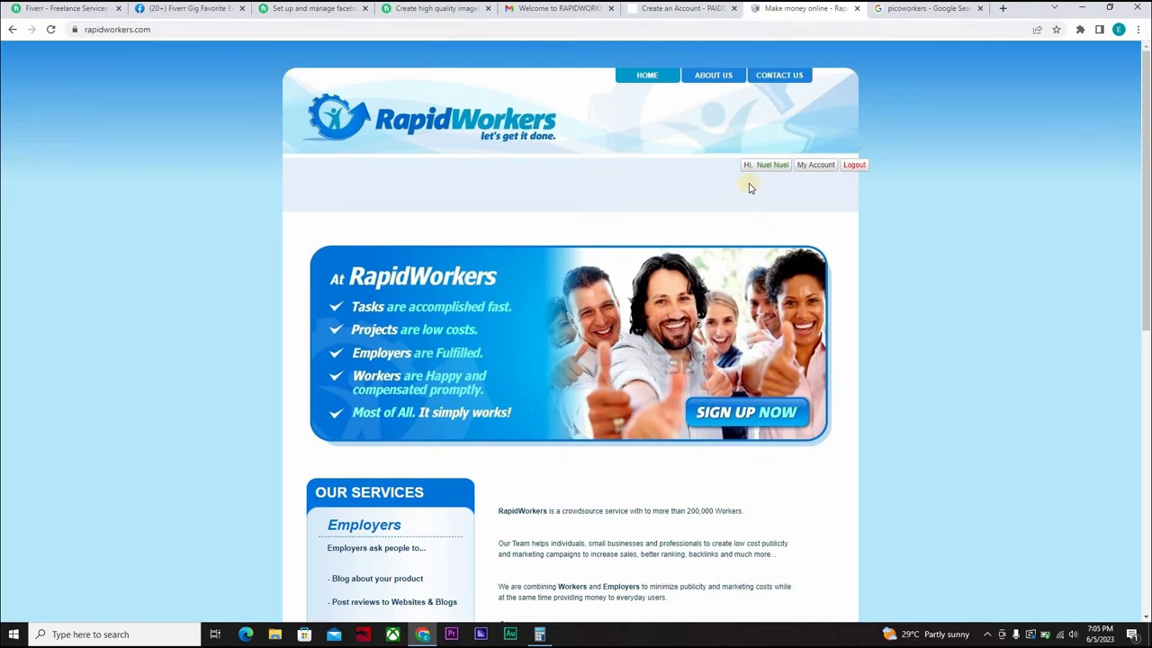
# - View My Account, then the Available jobs list
pyautogui.click(803, 169)
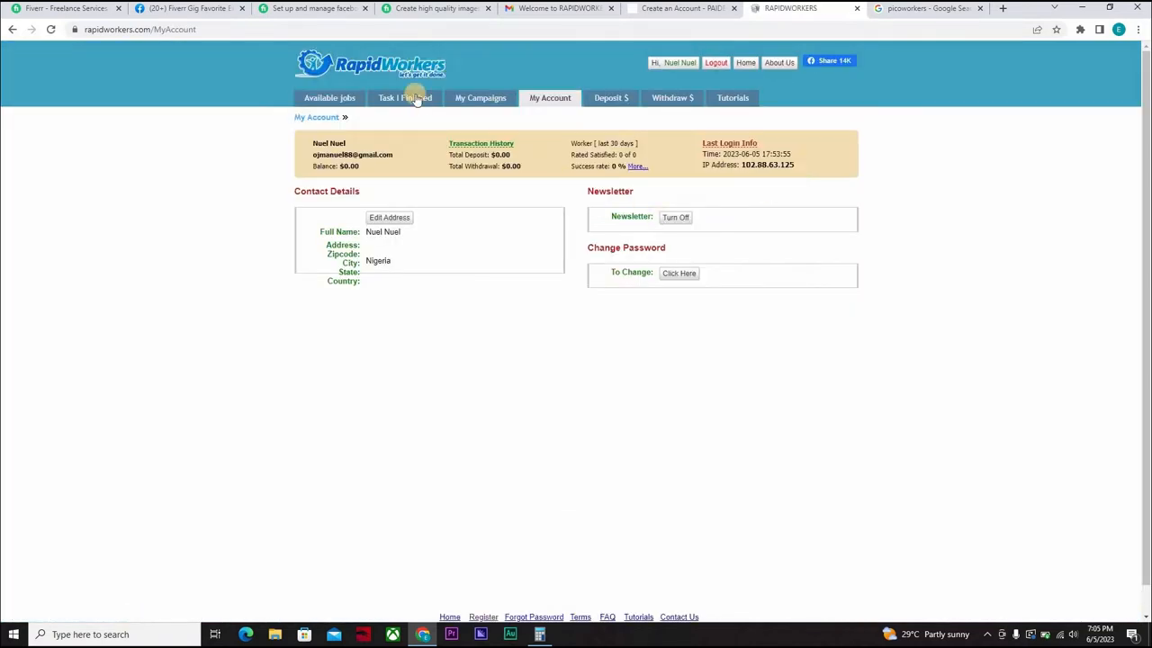
pyautogui.click(345, 99)
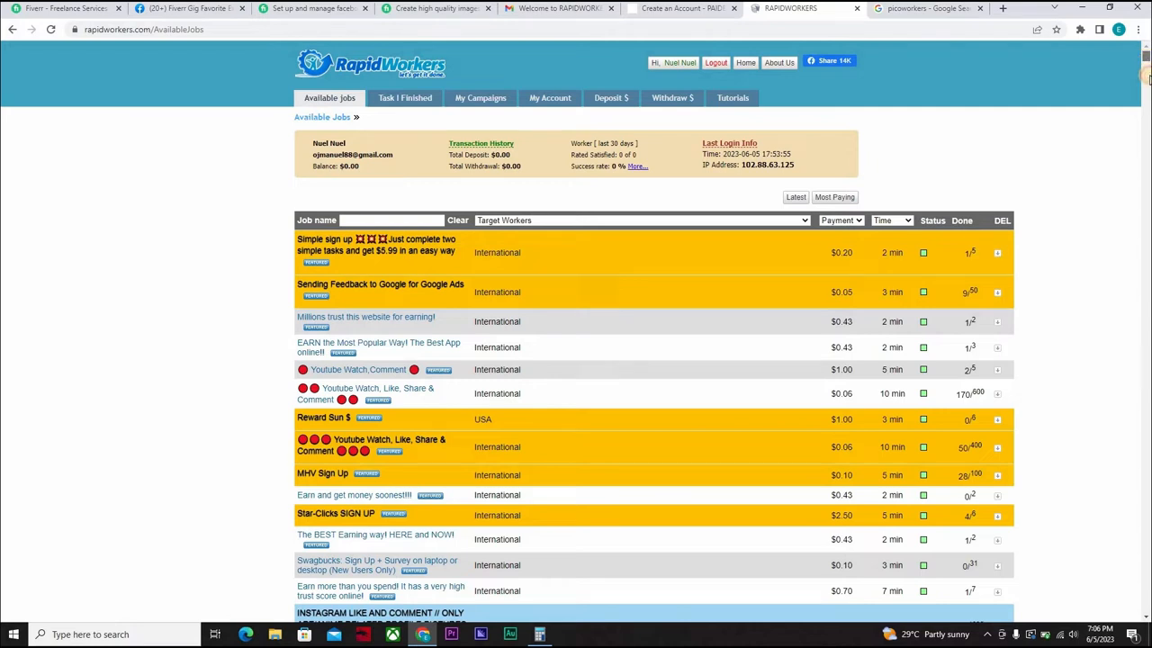
pyautogui.moveTo(1147, 72); pyautogui.dragTo(1148, 79)
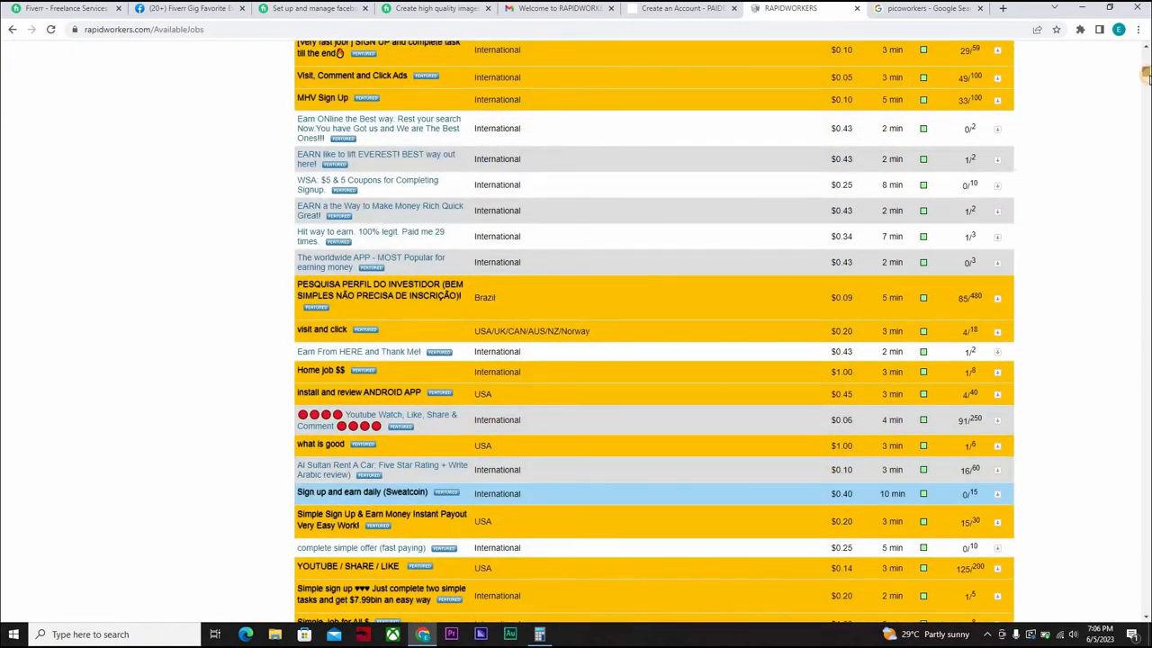
pyautogui.moveTo(1148, 79); pyautogui.dragTo(1147, 54)
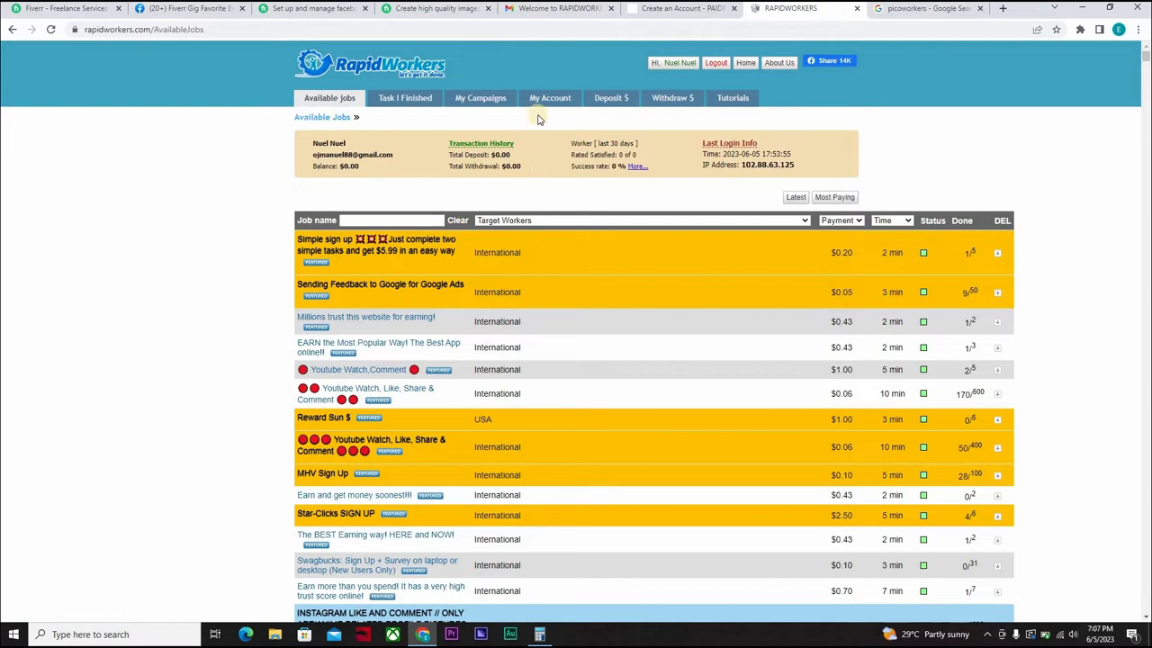
pyautogui.click(475, 101)
# - View the Deposit $ page, check the PayPal info popup and close it
pyautogui.click(612, 97)
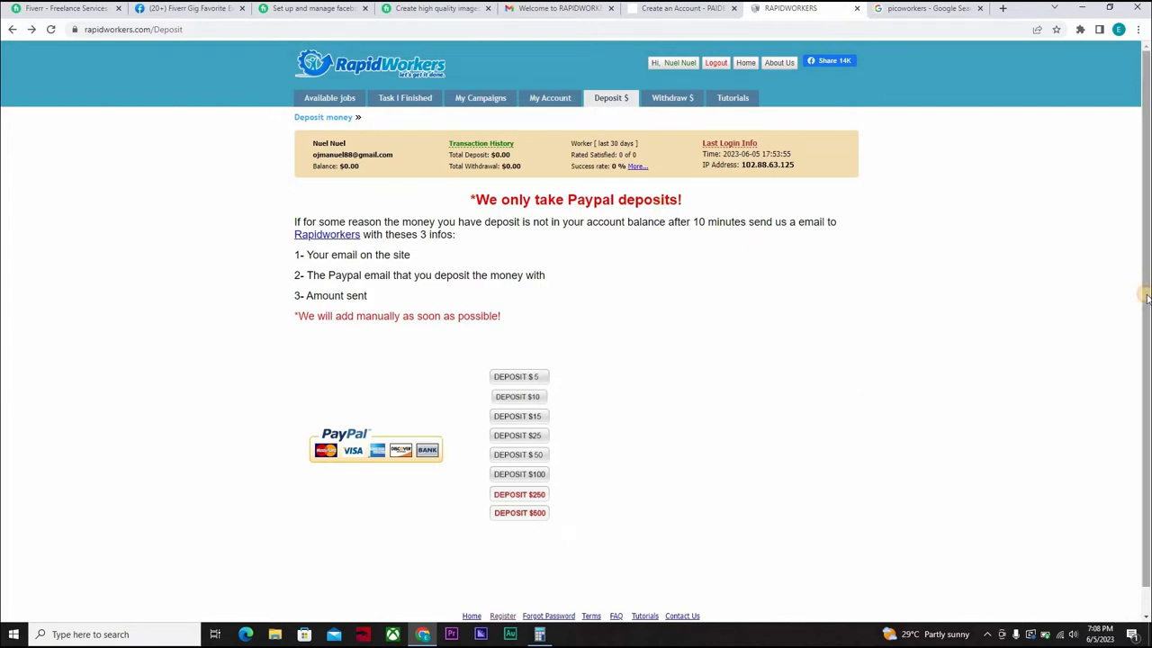
pyautogui.scroll(-1, 990, 346)
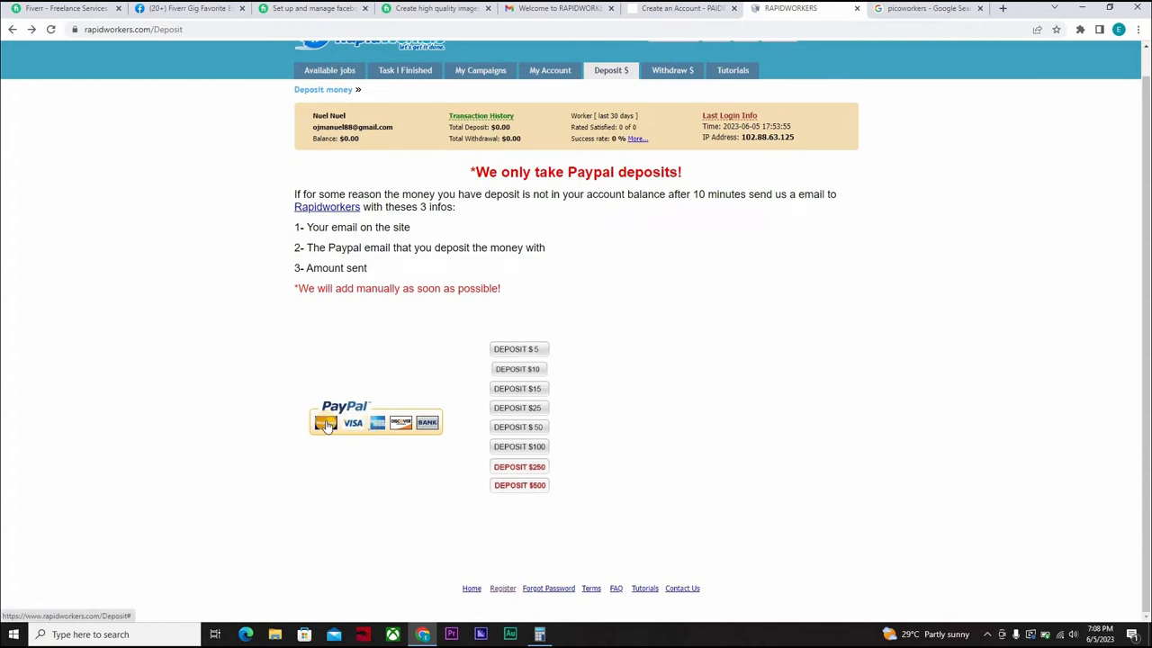
pyautogui.click(327, 424)
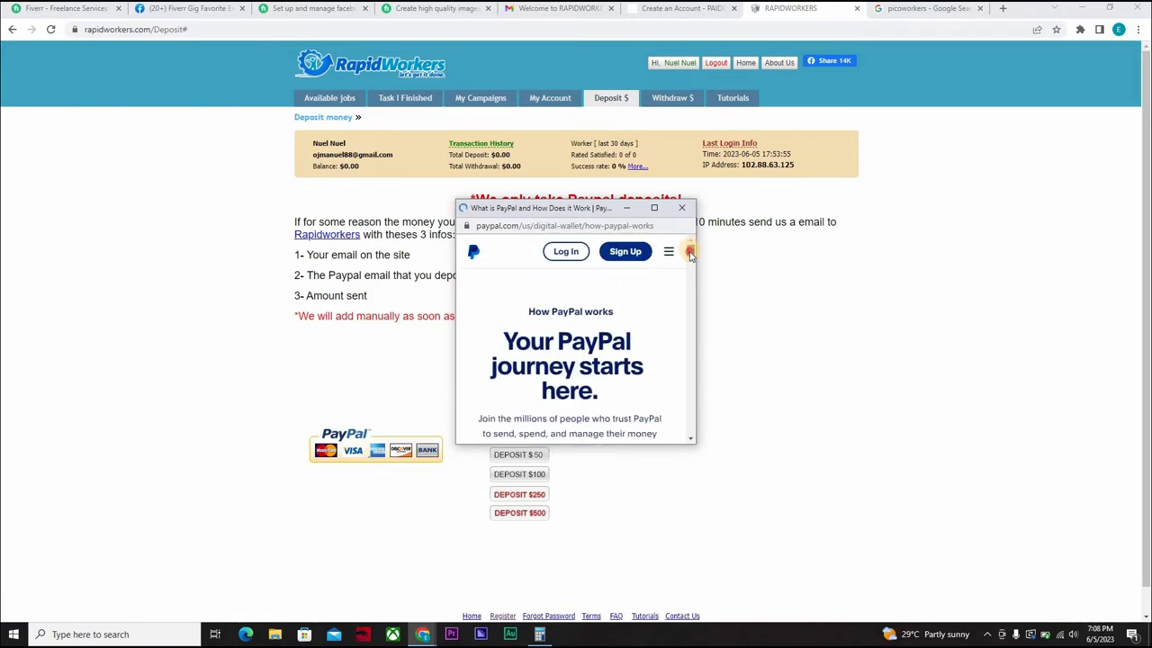
pyautogui.scroll(-2, 691, 255)
pyautogui.scroll(-1, 690, 255)
pyautogui.scroll(-3, 690, 255)
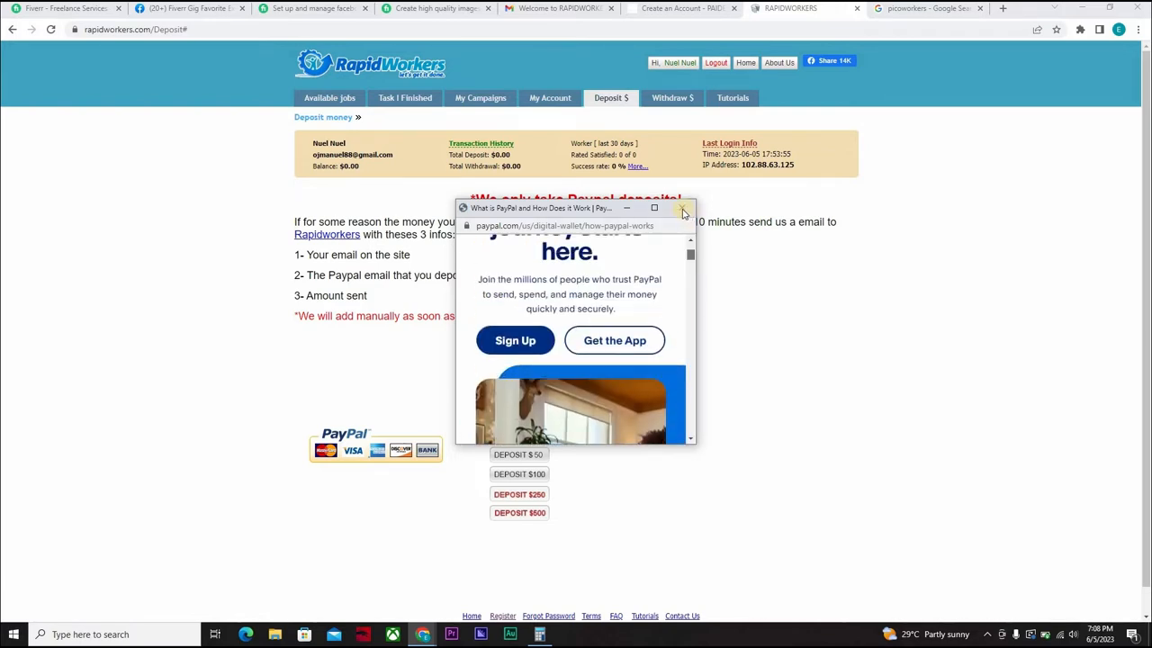
pyautogui.click(684, 210)
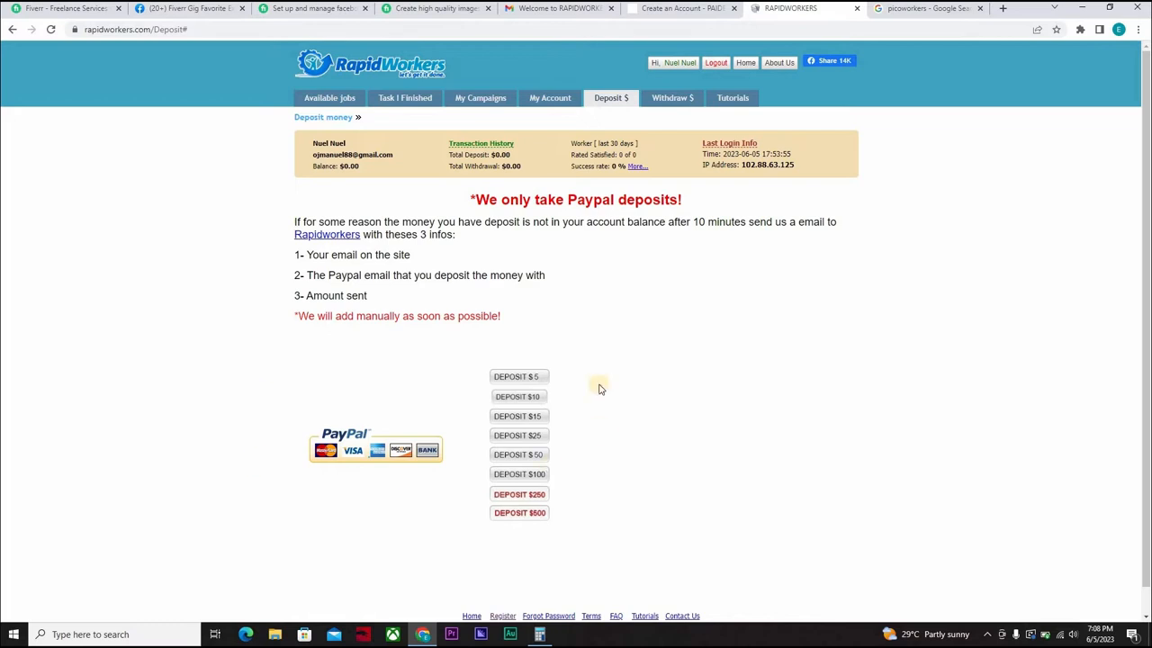
# - Go to My Campaigns and start a New Campaign
pyautogui.click(346, 98)
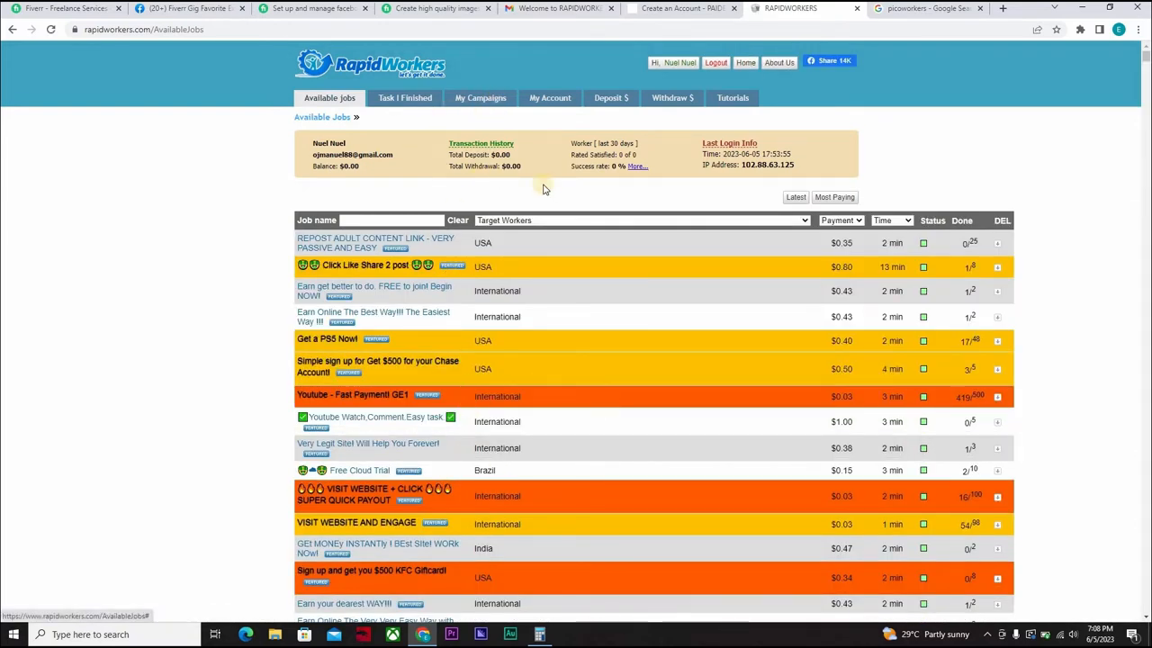
pyautogui.click(468, 101)
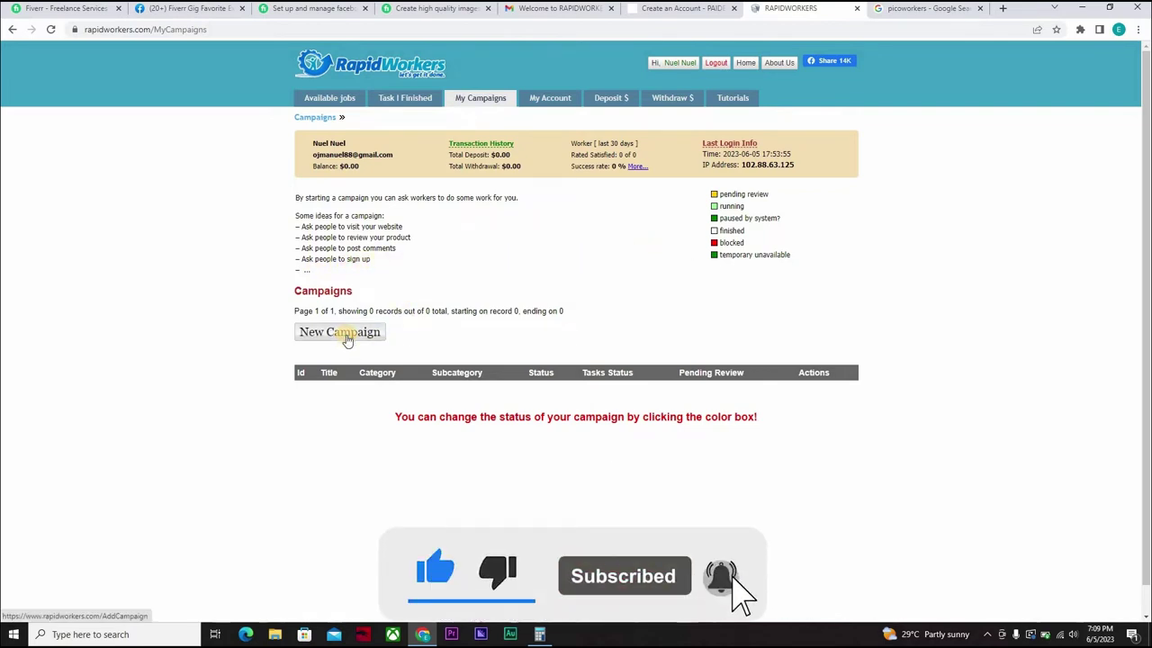
pyautogui.click(347, 336)
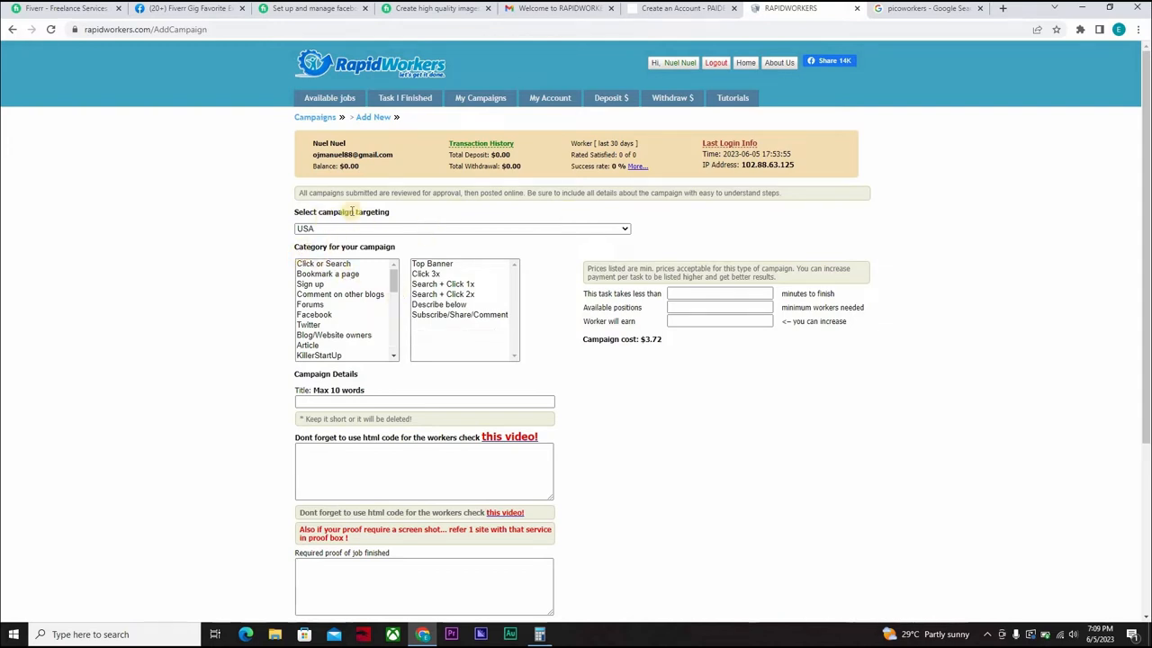
# - Choose International from the campaign targeting dropdown
pyautogui.click(628, 230)
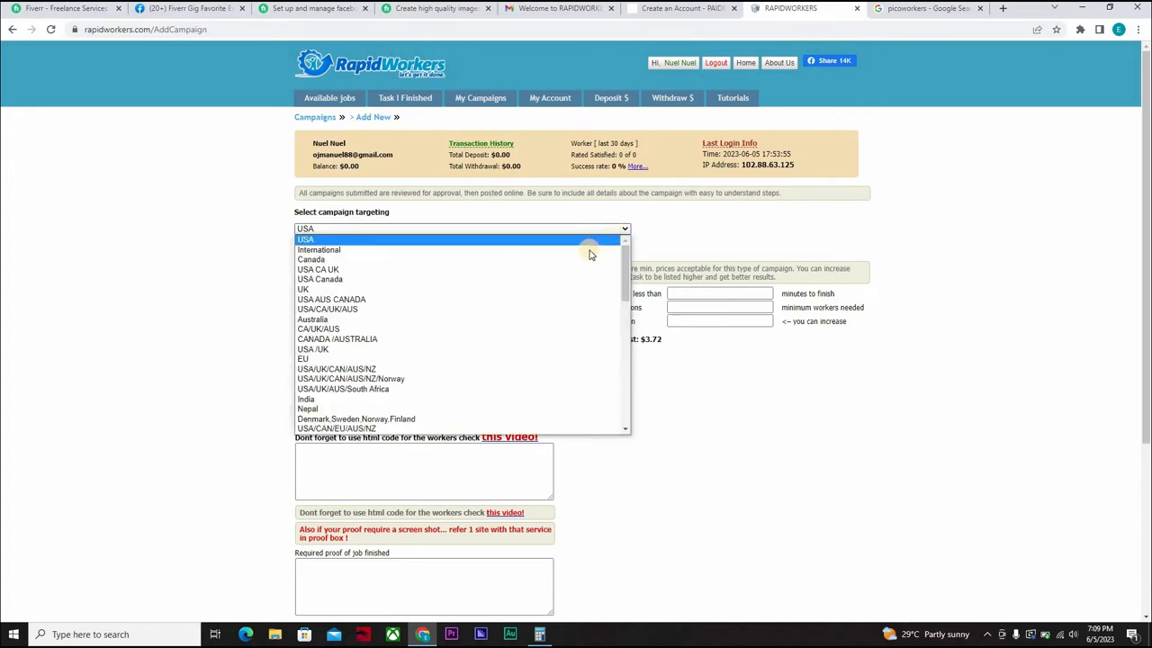
pyautogui.click(590, 249)
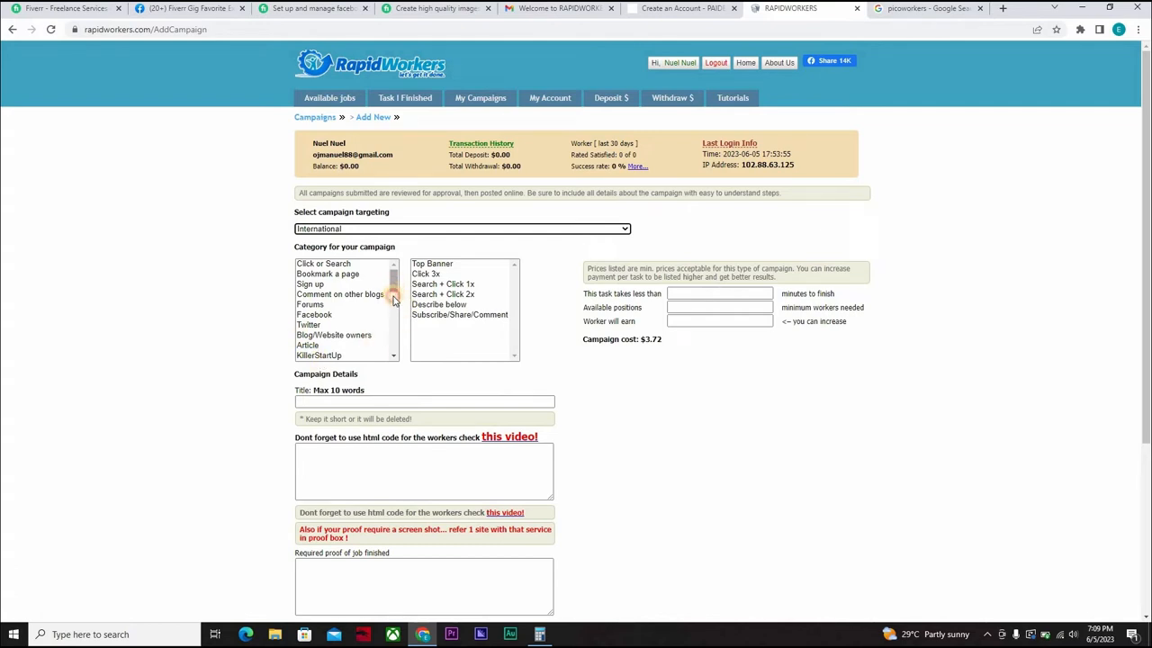
pyautogui.moveTo(394, 283); pyautogui.dragTo(395, 317)
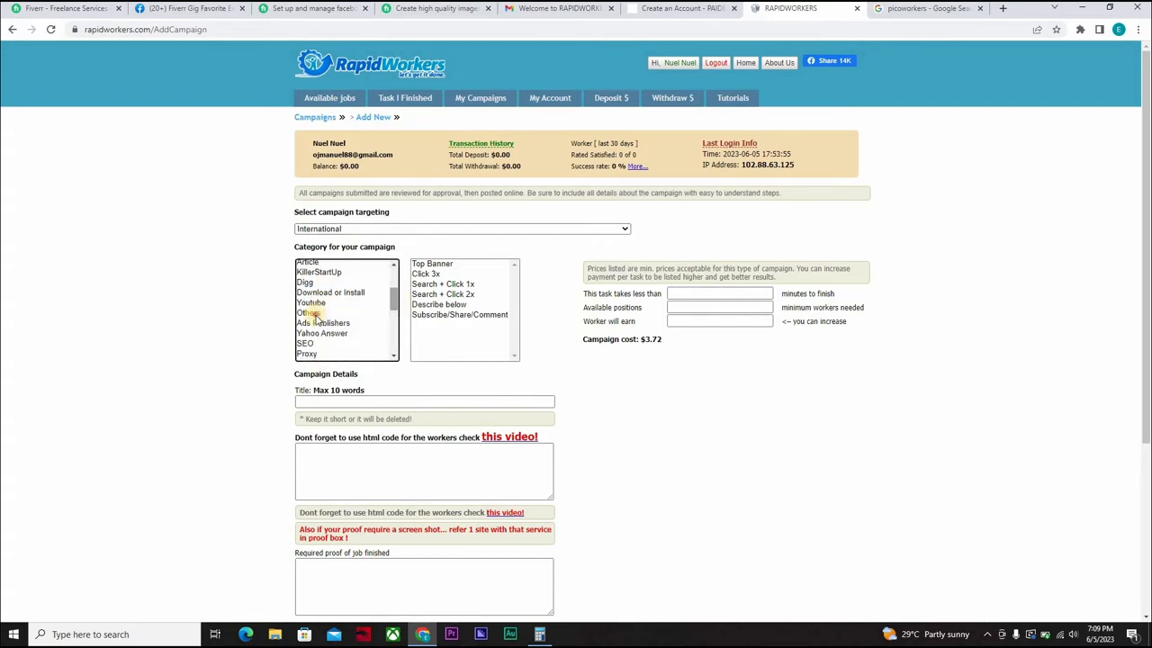
# - Select category Others with subcategory Tasks, giving default 1 minute, 1 position, $0.05 pay
pyautogui.click(310, 313)
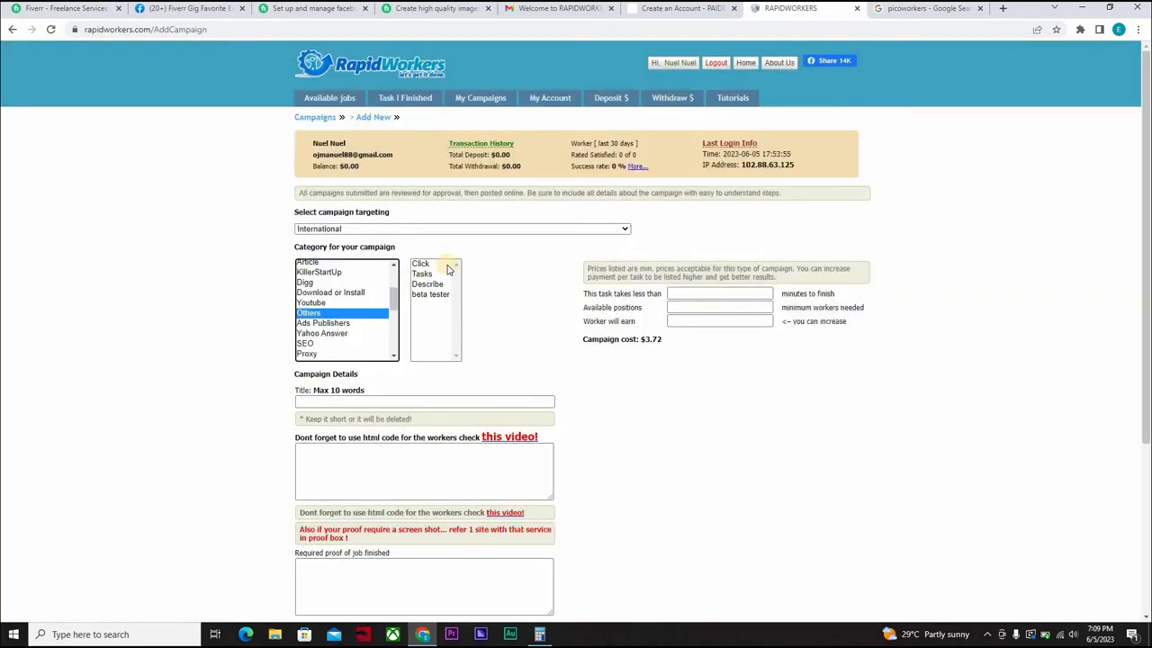
pyautogui.click(424, 274)
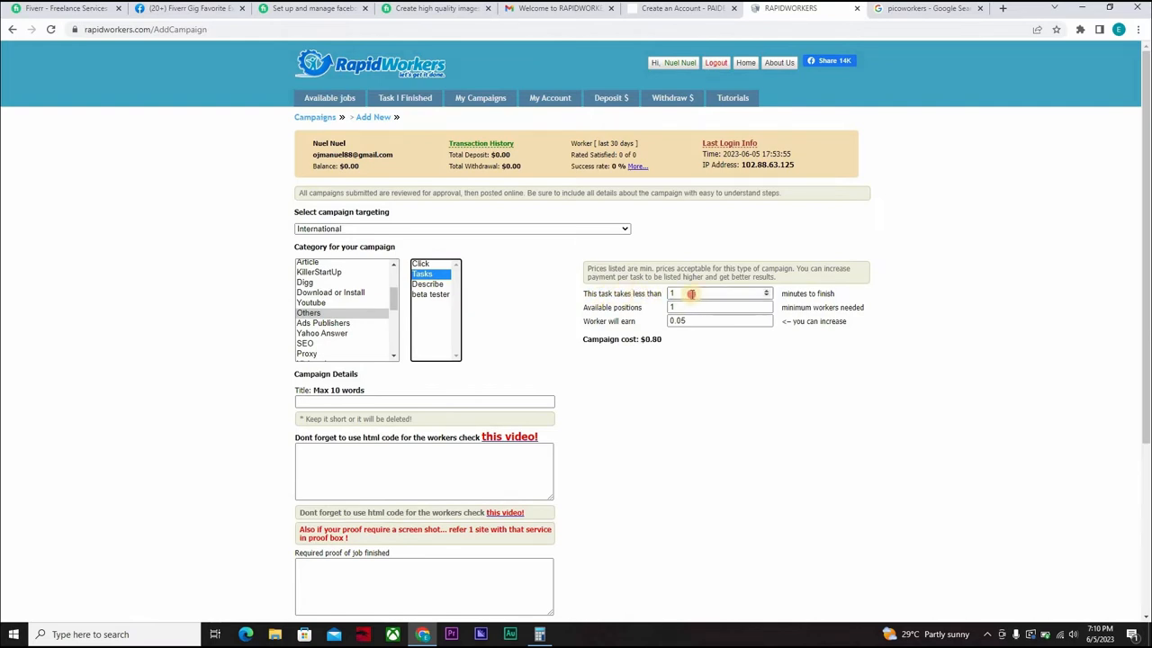
pyautogui.click(674, 294)
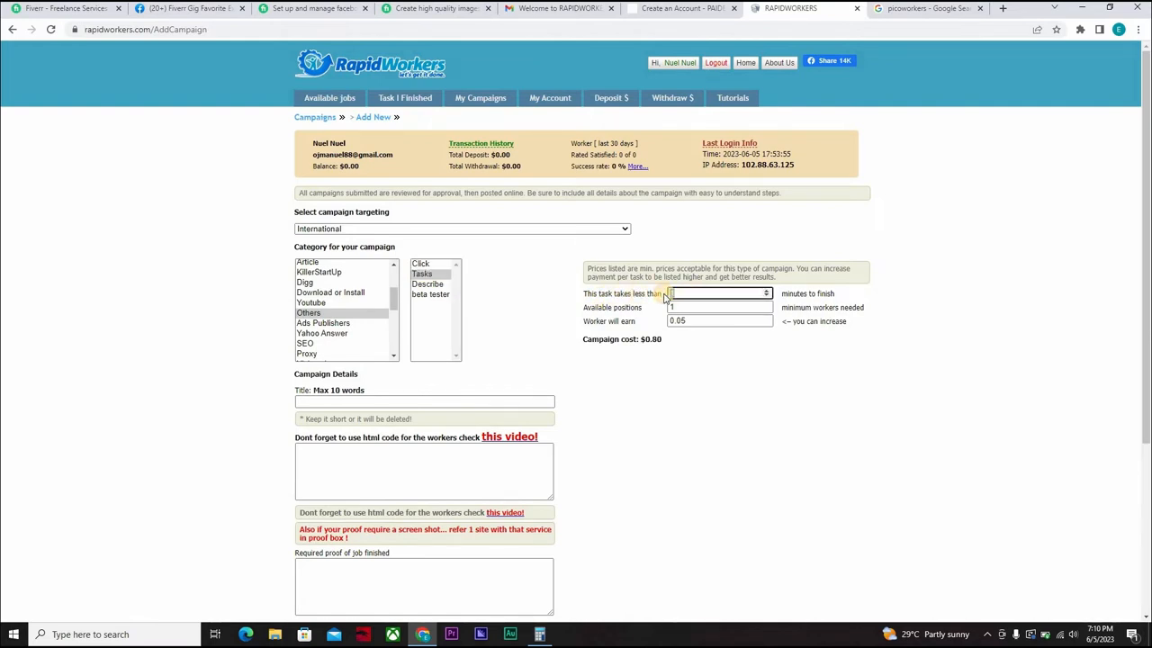
pyautogui.write('5')
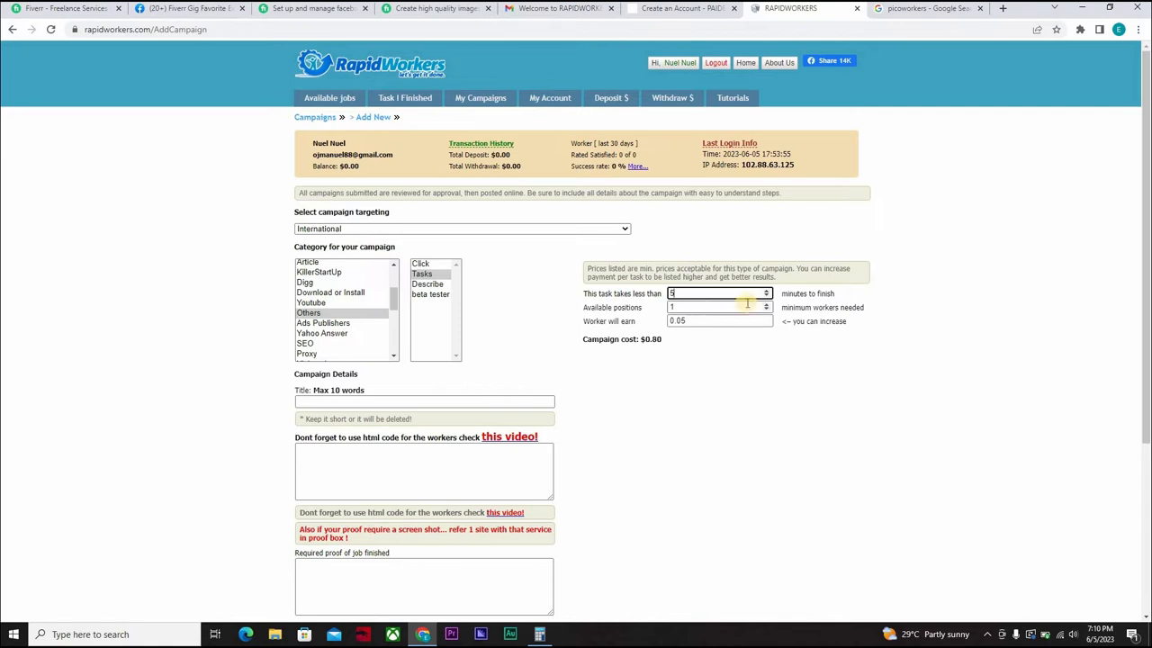
# - Set the task to under 5 minutes with 100 available positions
pyautogui.click(712, 306)
pyautogui.write('00')
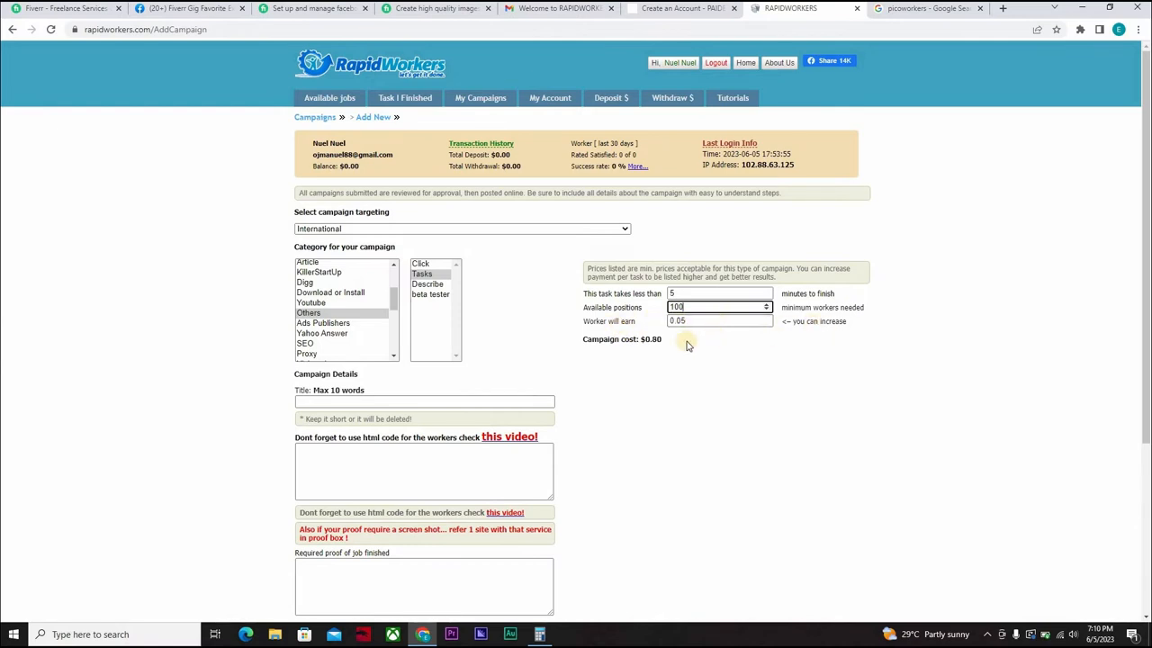
pyautogui.moveTo(641, 340); pyautogui.dragTo(659, 341)
pyautogui.write('0')
pyautogui.click(684, 322)
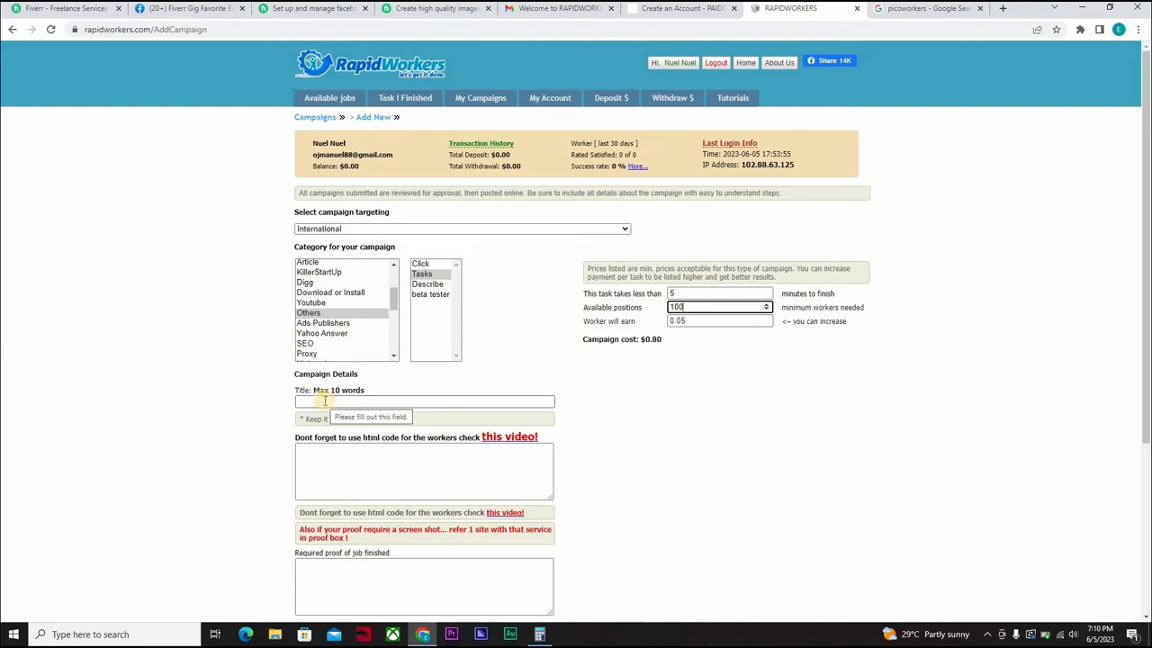
# - Enter the title 'Give me a Fiverr Favorite'
pyautogui.click(325, 401)
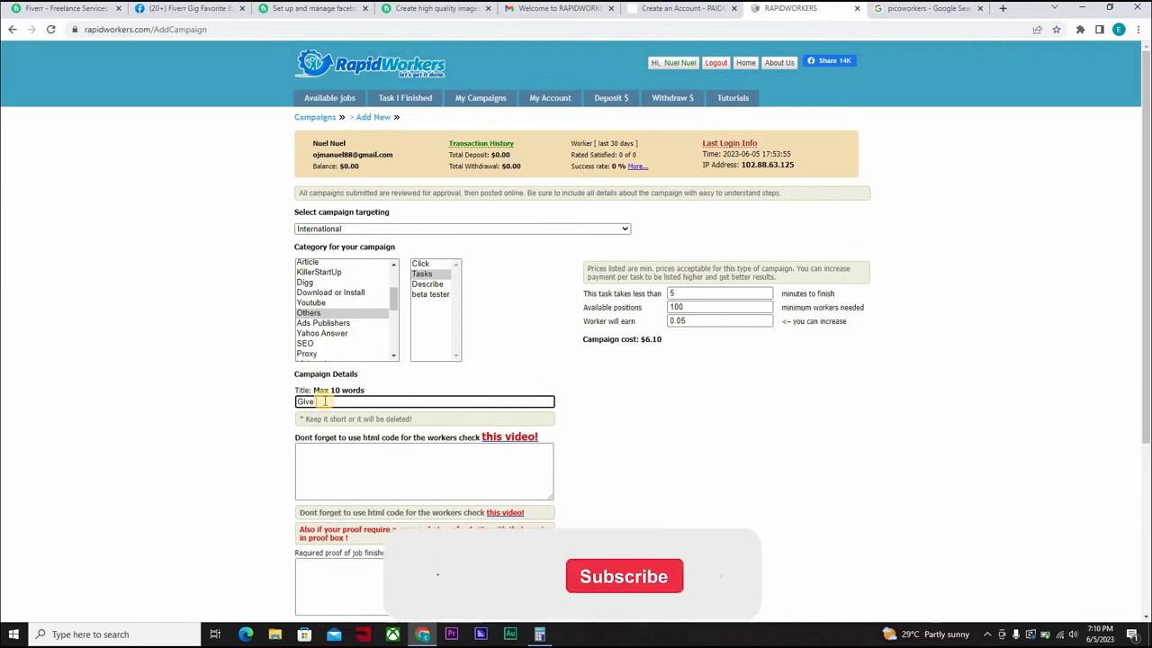
pyautogui.write(' me a')
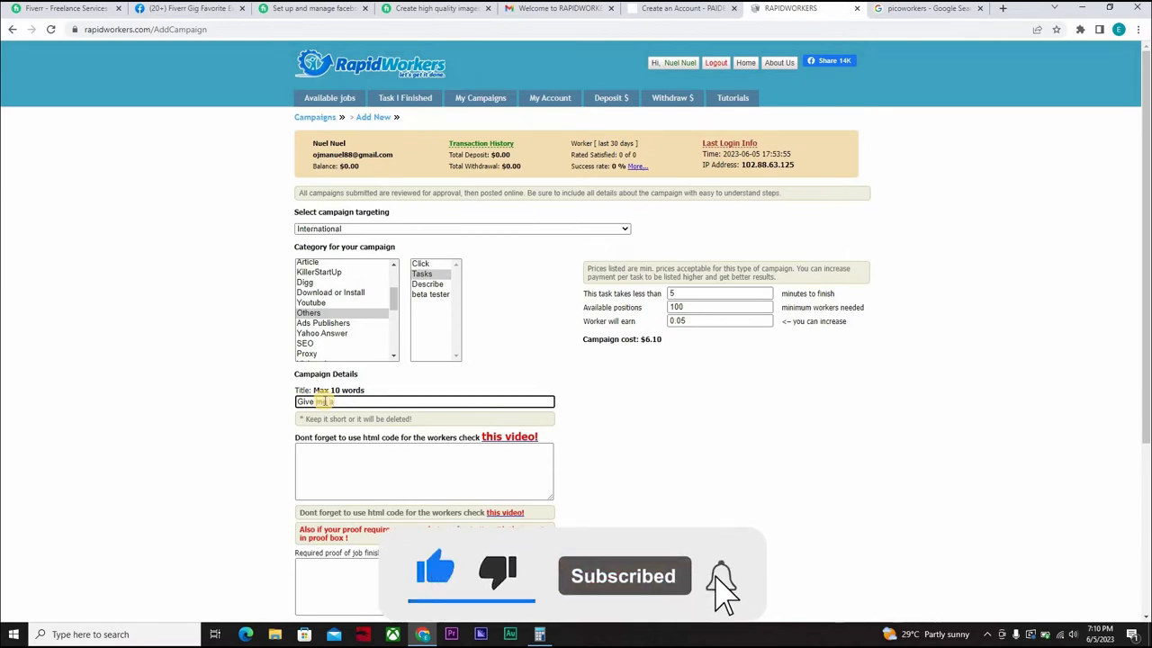
pyautogui.write(' Fiverr Favo')
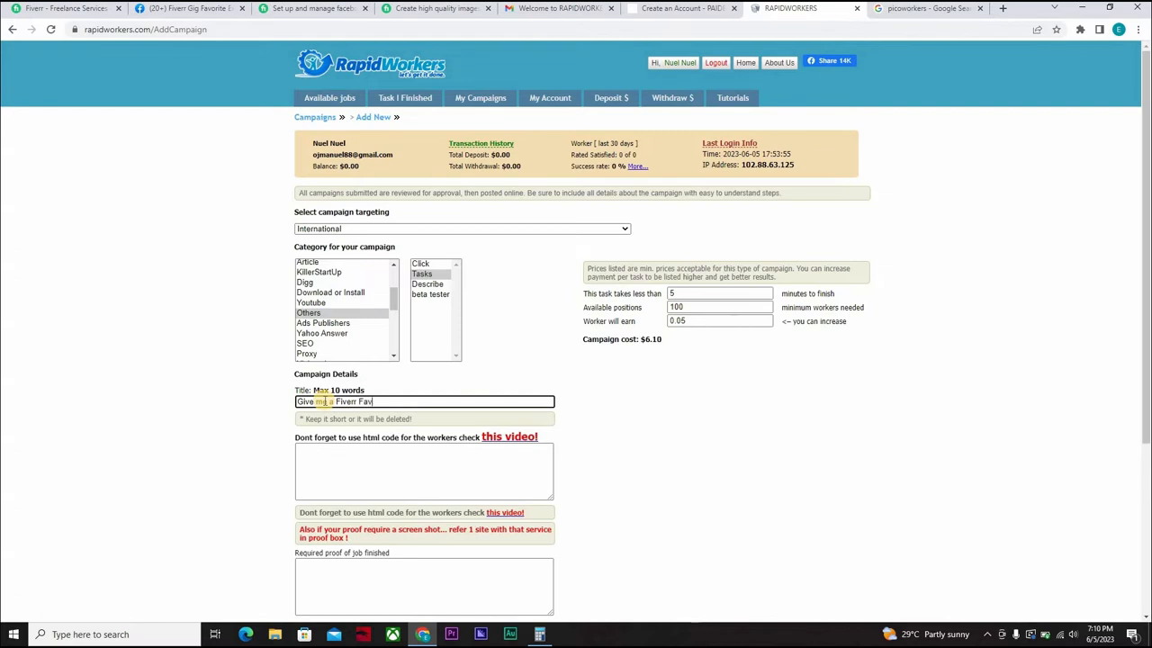
pyautogui.write('rite')
pyautogui.scroll(-1, 385, 360)
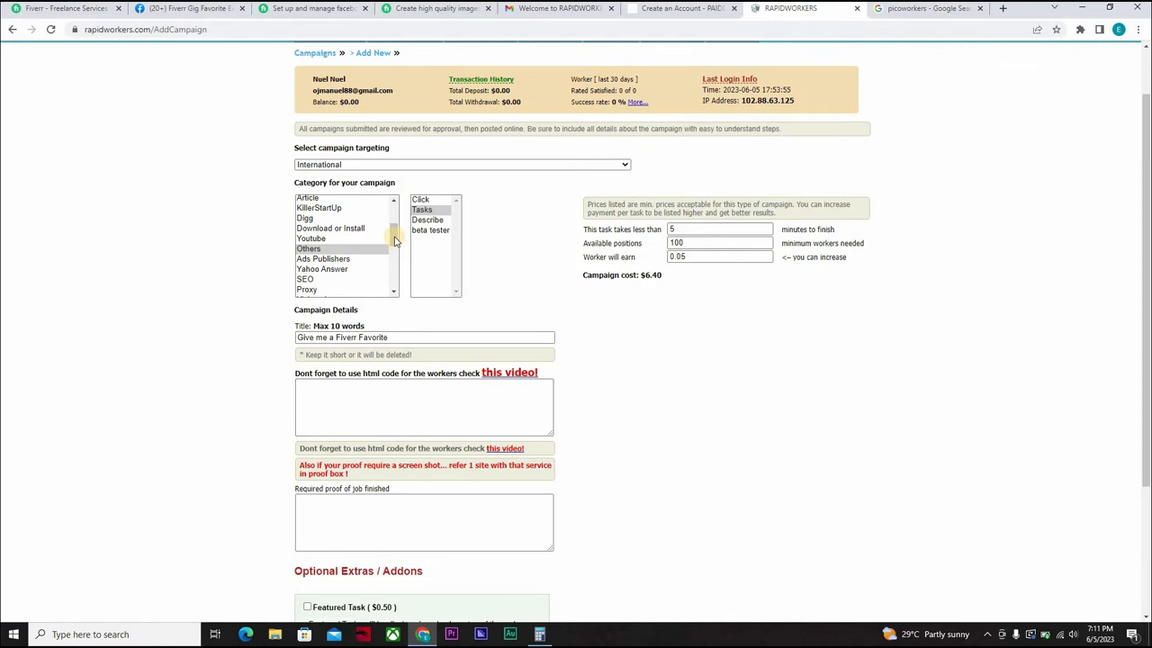
# - Try the Describe subcategory with 100 positions, then switch back to Tasks
pyautogui.click(434, 221)
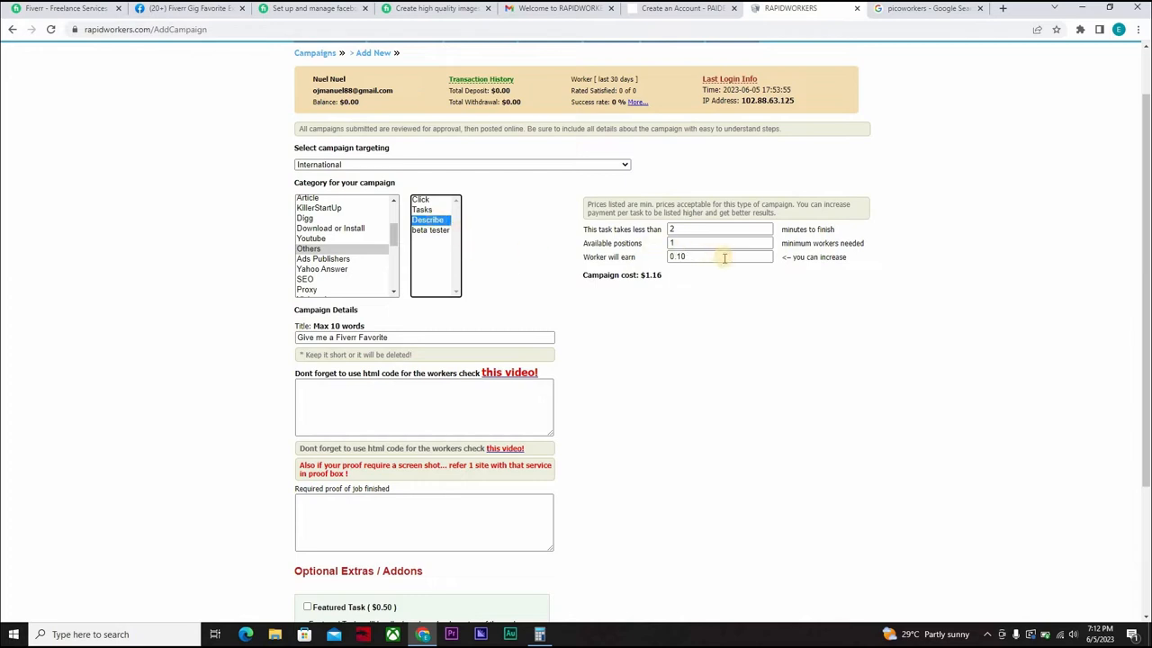
pyautogui.click(675, 243)
pyautogui.click(674, 243)
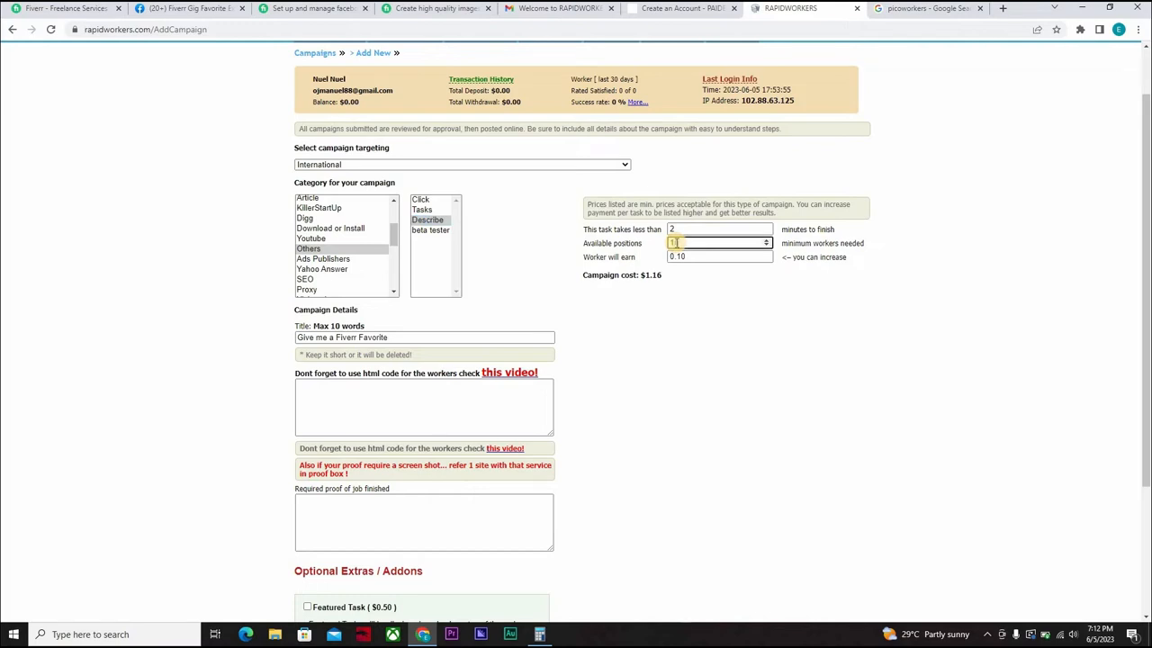
pyautogui.write('0')
pyautogui.write('0')
pyautogui.click(663, 320)
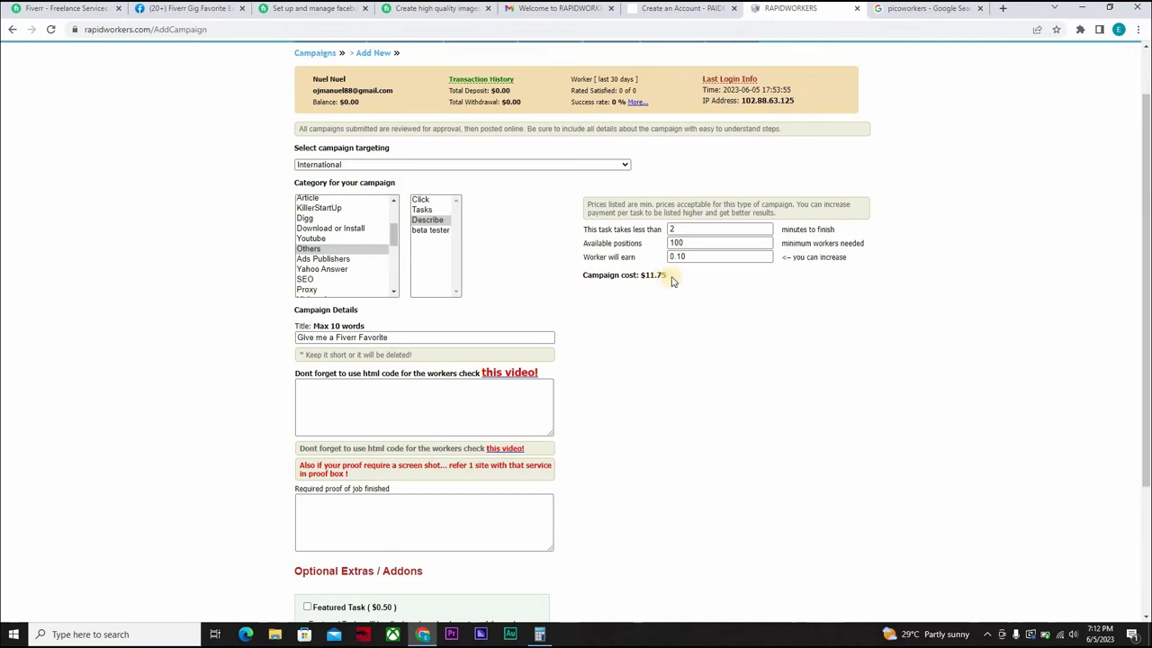
# - Try the Click subcategory, then switch the campaign category to Sign up
pyautogui.click(425, 209)
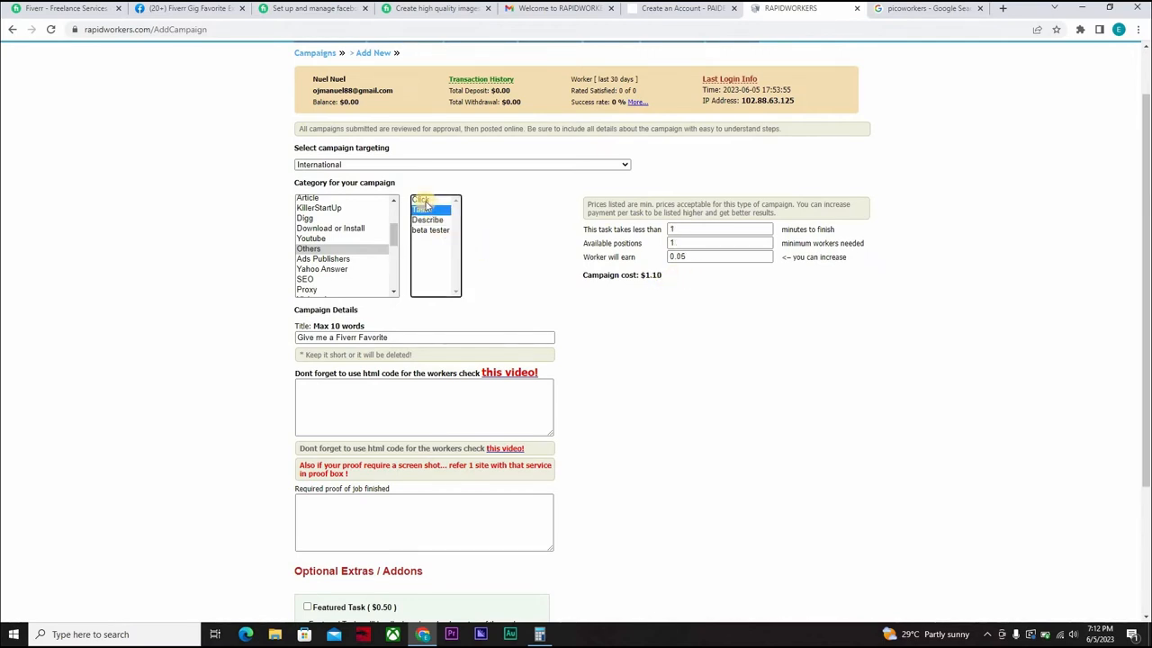
pyautogui.click(425, 200)
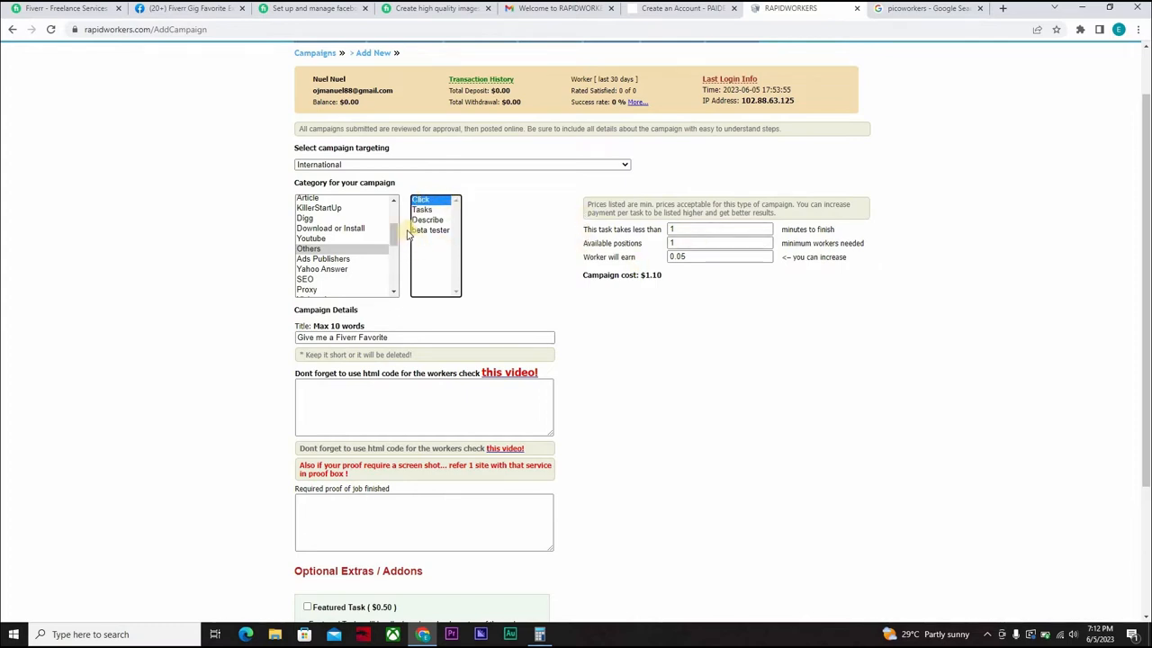
pyautogui.moveTo(393, 236); pyautogui.dragTo(392, 287)
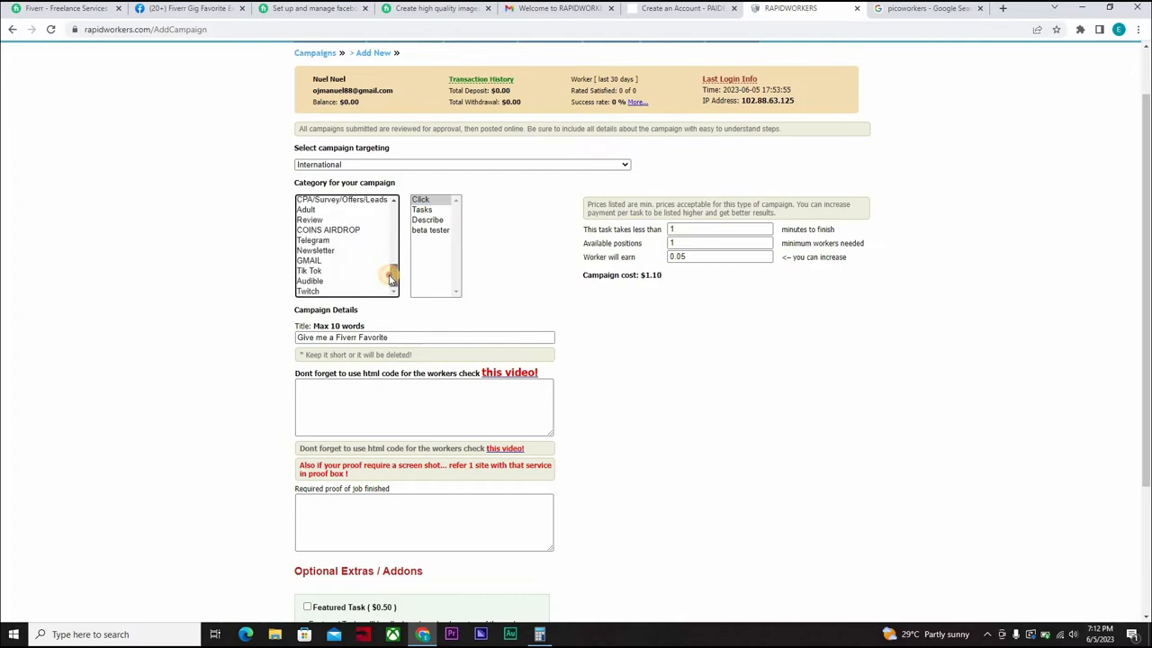
pyautogui.scroll(3, 393, 194)
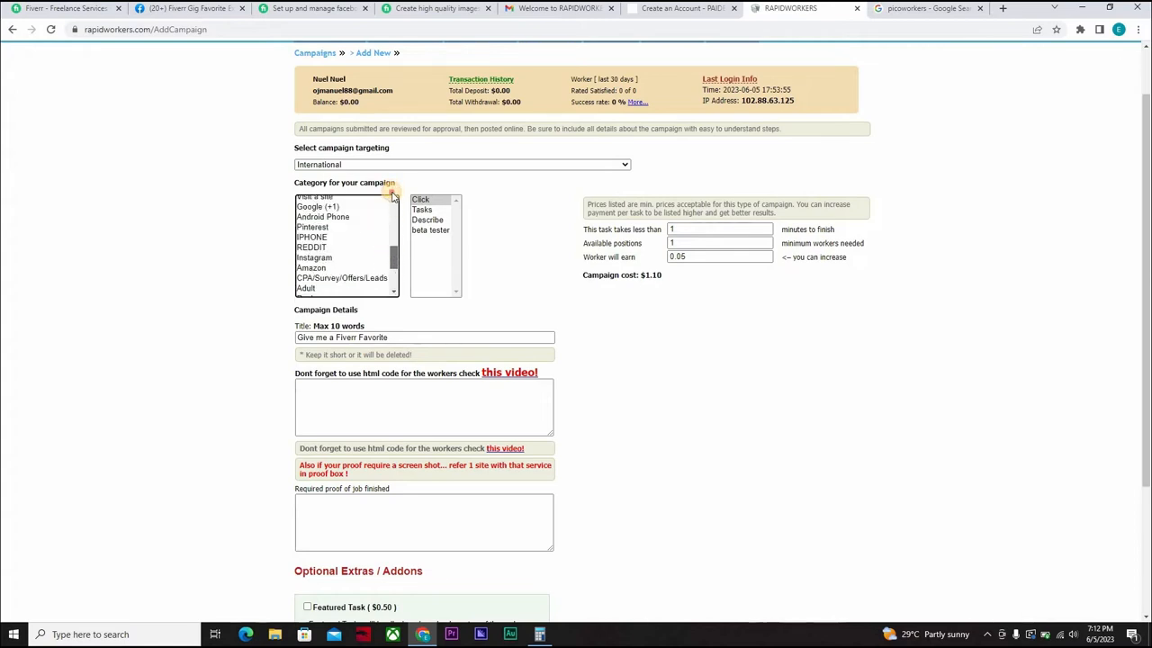
pyautogui.scroll(3, 393, 193)
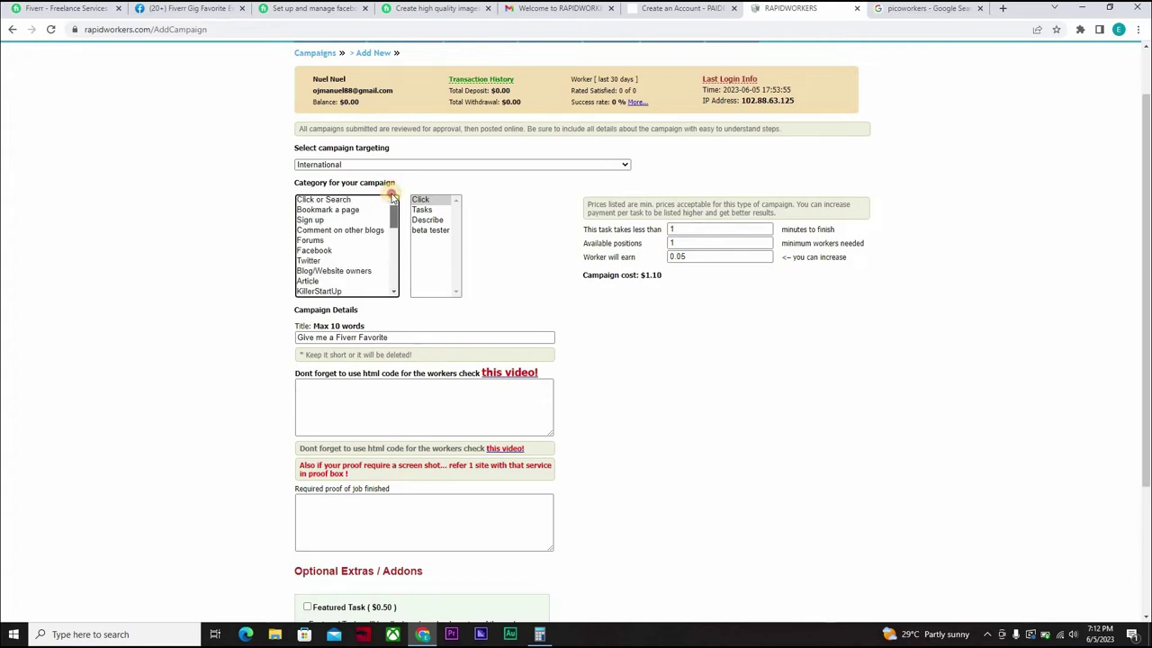
pyautogui.click(315, 221)
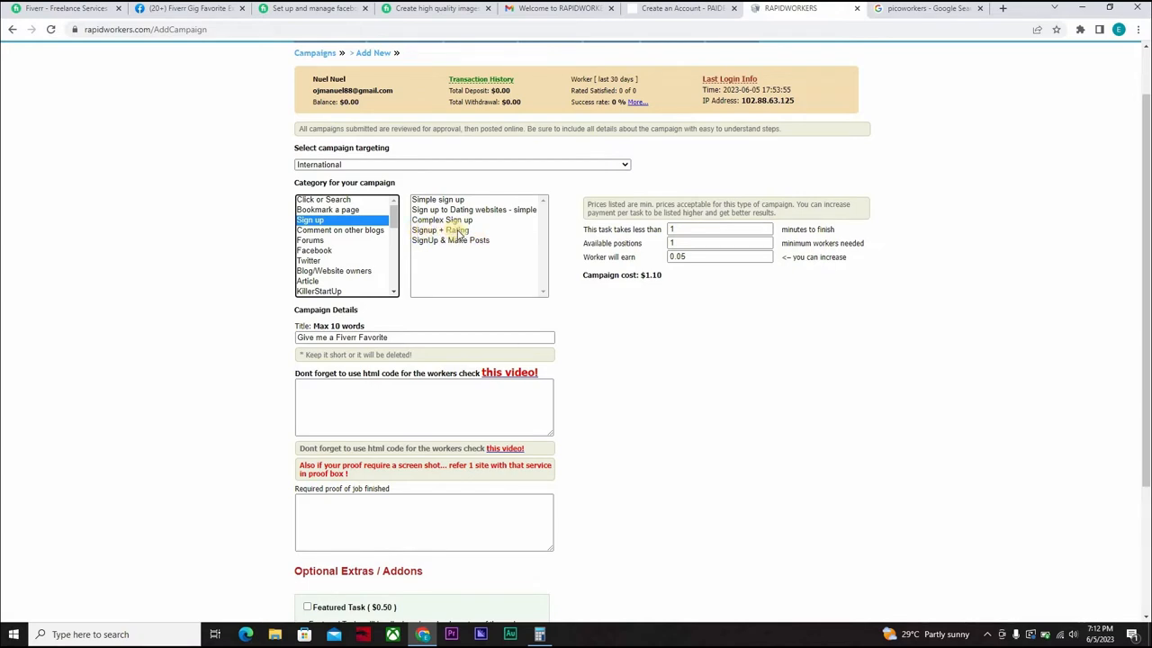
# - Choose Signup + Rating with 100 available positions, leaving pay at $0.20 for a $22.45 total
pyautogui.click(450, 231)
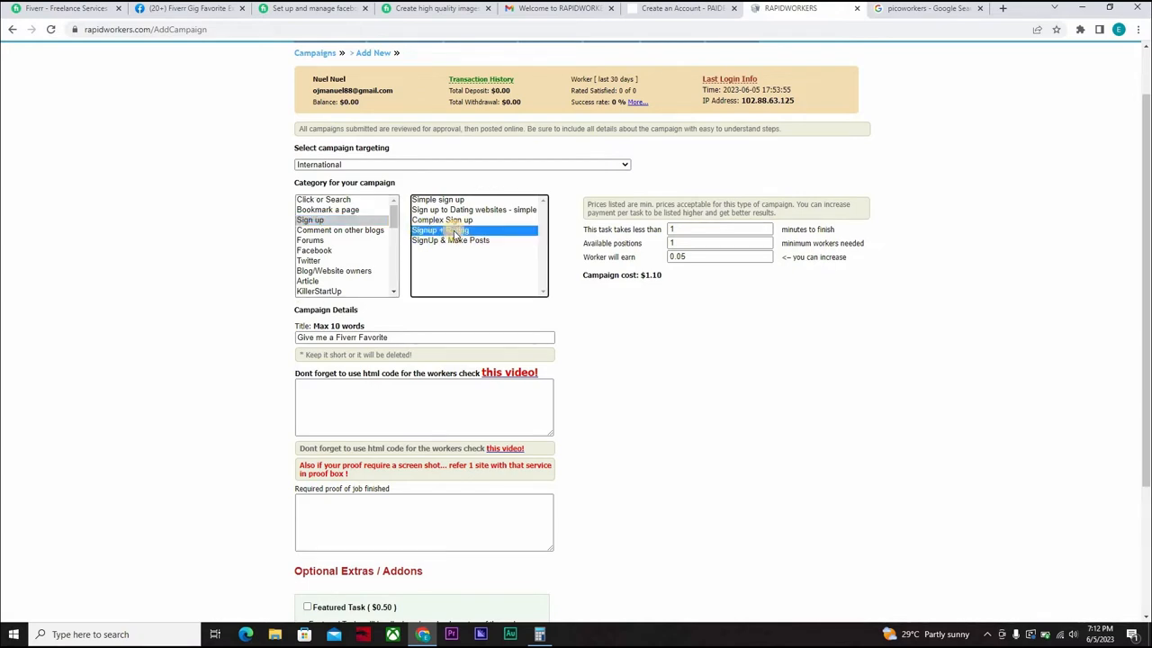
pyautogui.click(680, 243)
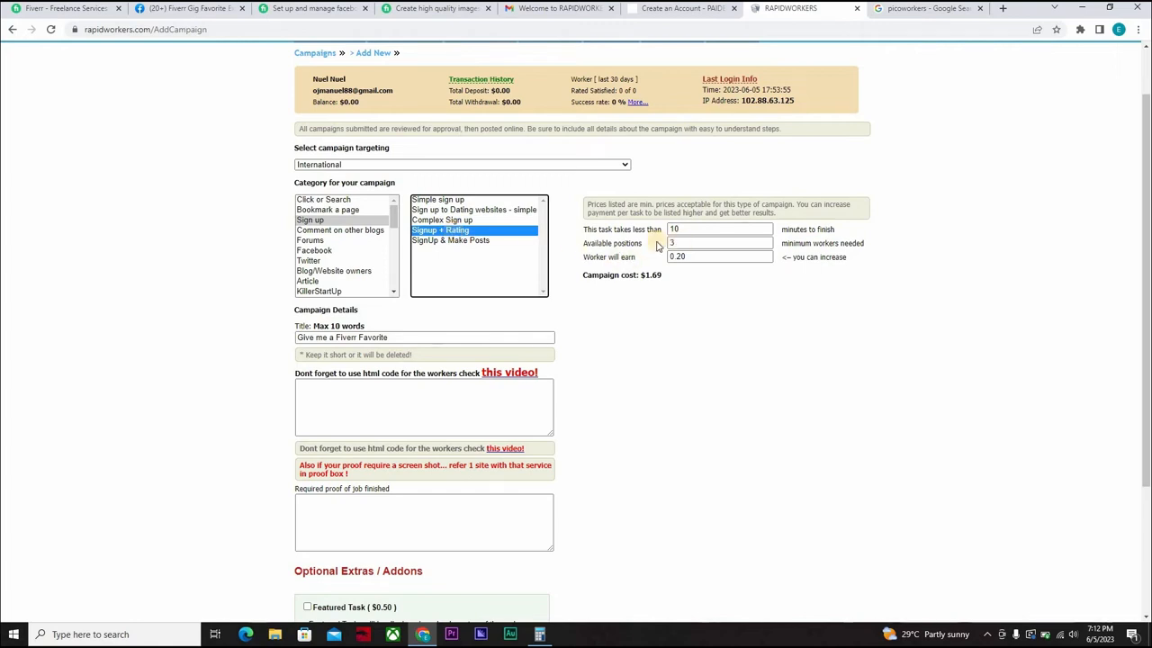
pyautogui.click(675, 243)
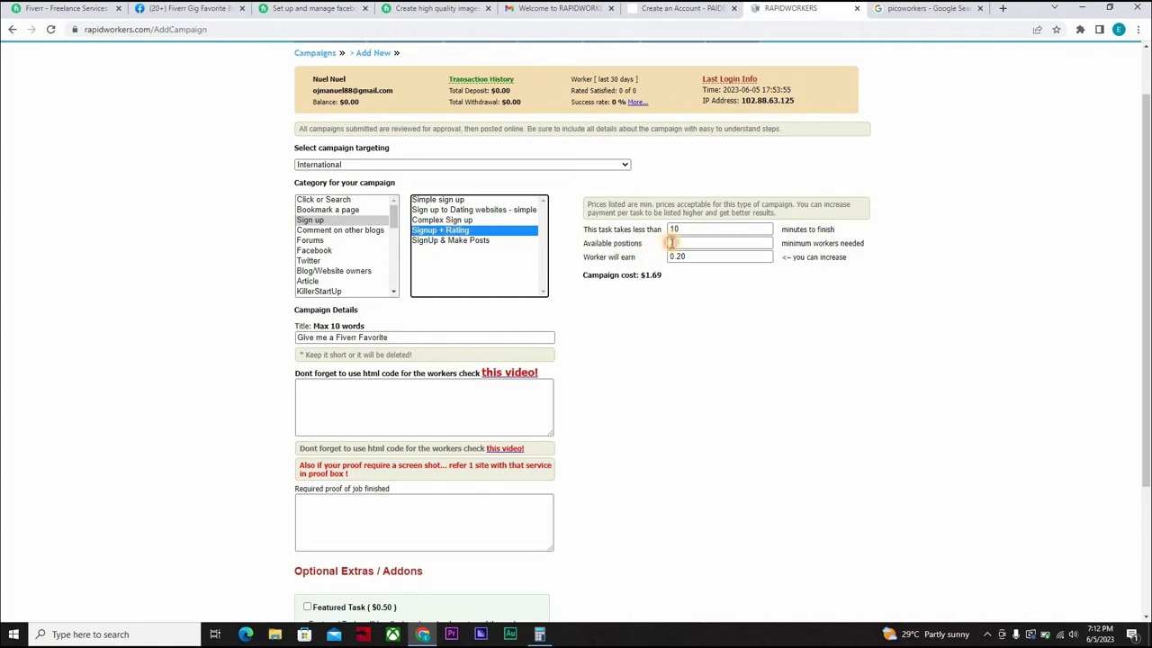
pyautogui.press('BackSpace')
pyautogui.doubleClick(673, 243)
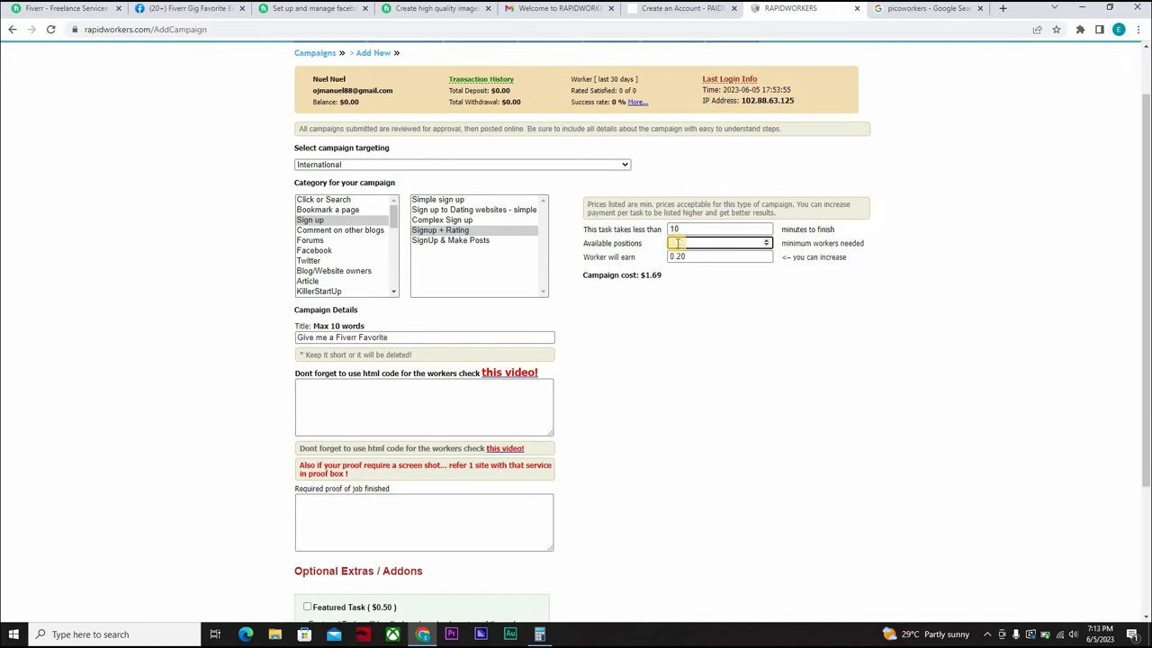
pyautogui.write('100')
pyautogui.click(657, 313)
pyautogui.click(686, 258)
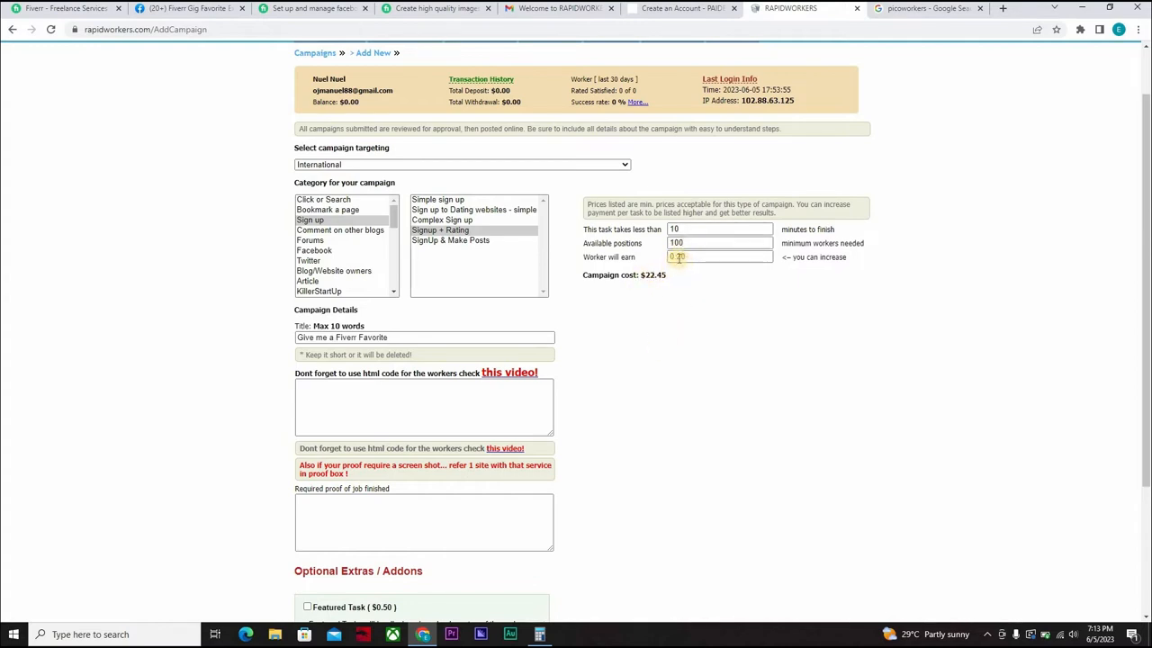
pyautogui.click(628, 351)
pyautogui.click(354, 392)
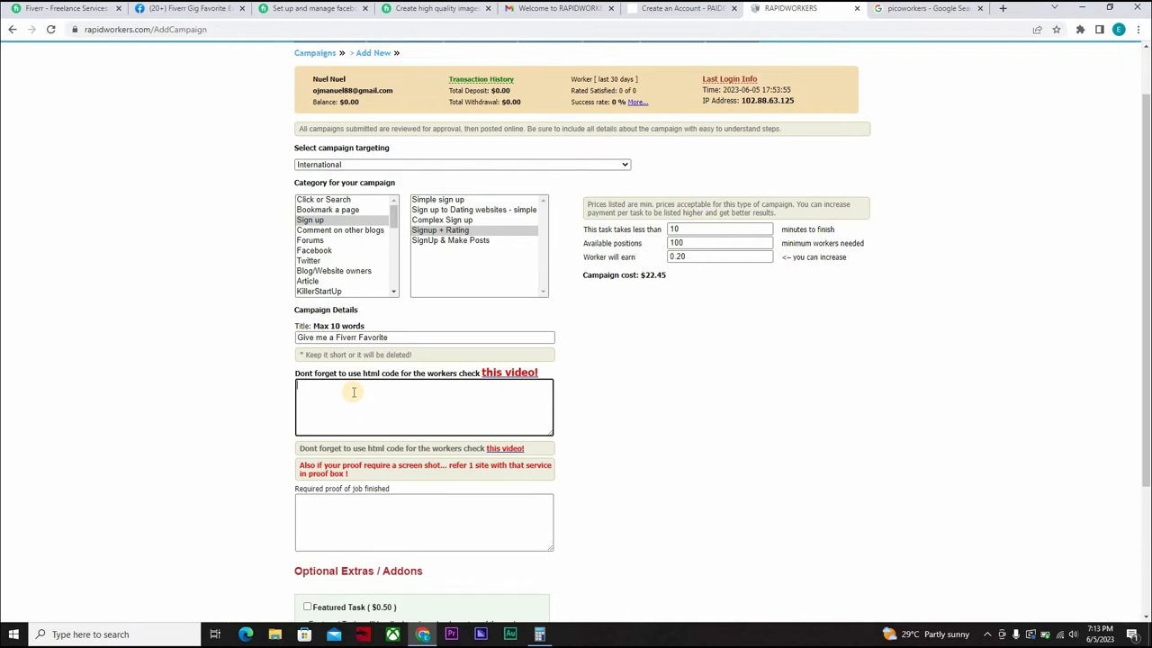
pyautogui.write('V')
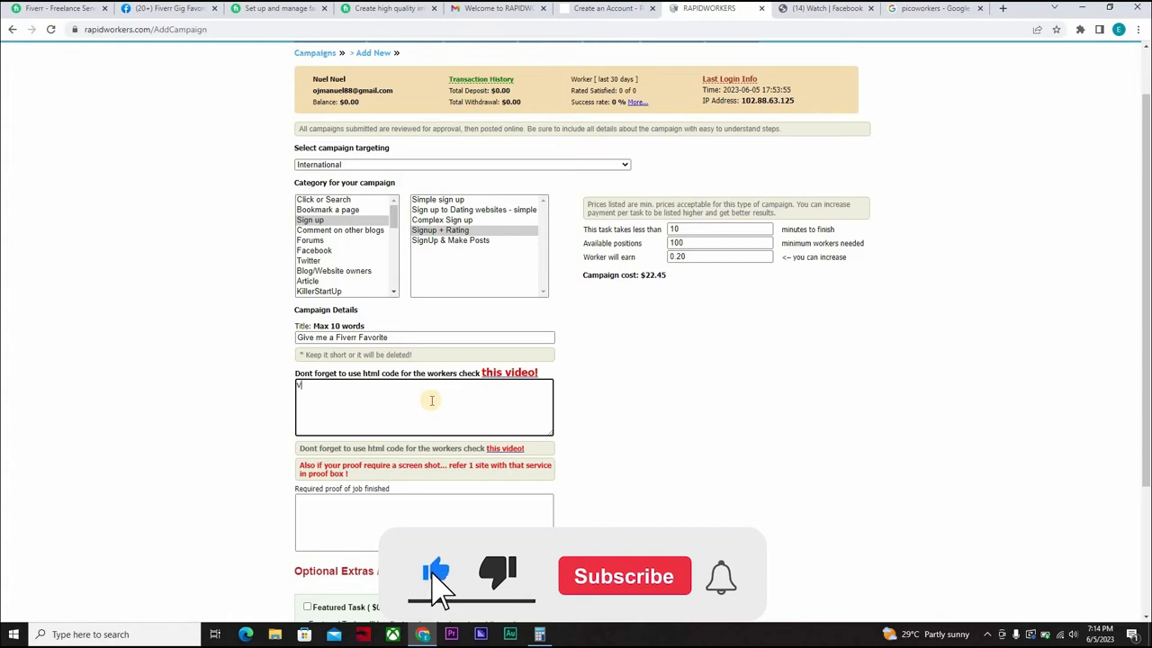
pyautogui.write('isit www.fiverr.com, s')
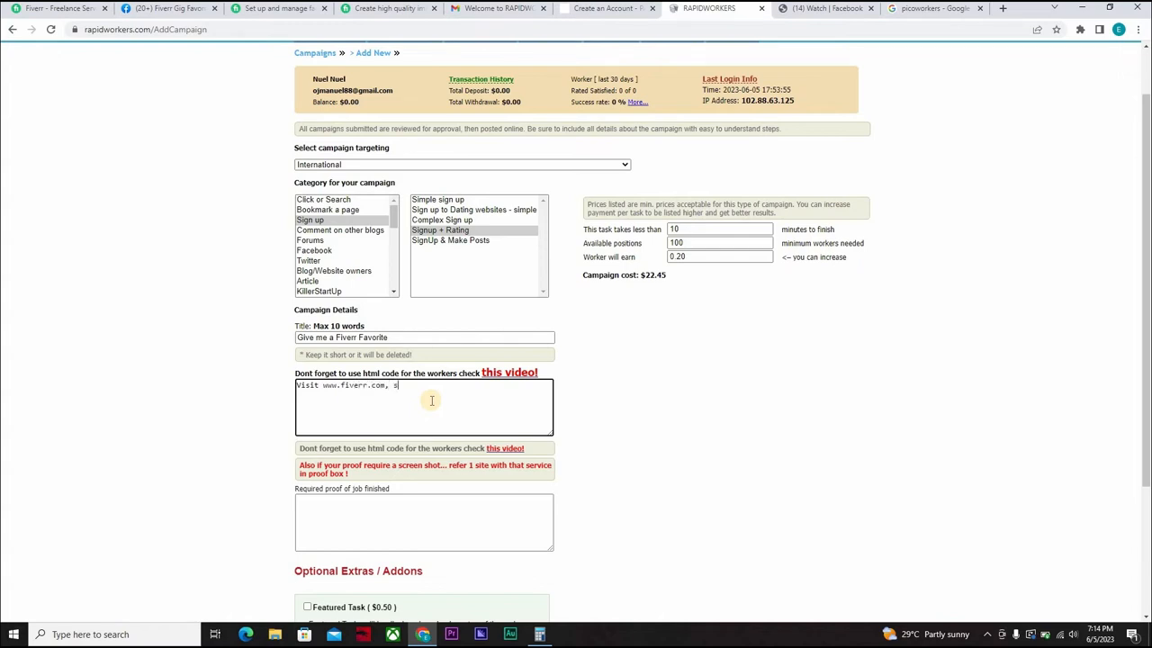
pyautogui.write('uo')
pyautogui.press('BackSpace')
pyautogui.write('p')
pyautogui.write(' on ')
pyautogui.write(' as a ')
pyautogui.write('r')
pyautogui.write('yer')
pyautogui.write('visit my')
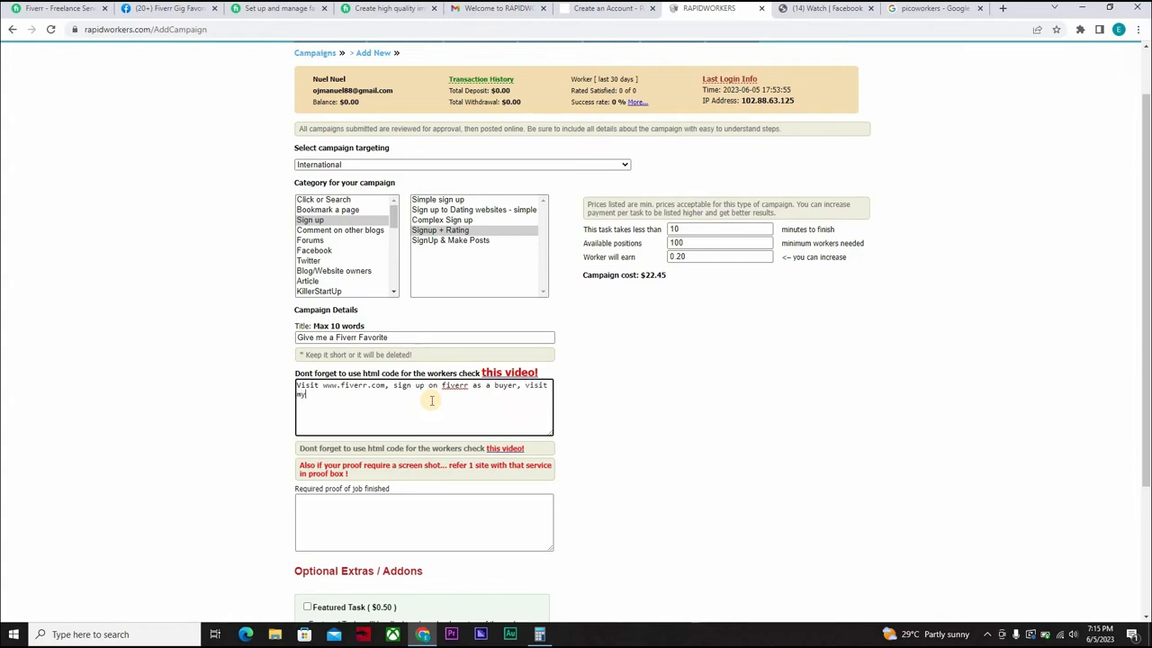
pyautogui.write(' g')
pyautogui.press('BackSpace')
pyautogui.press('BackSpace')
pyautogui.write('gn ')
pyautogui.write('using link:')
# - Check the Fiverr gig page, then add the line 'click on the love icon on the top right hand of my gig account'
pyautogui.click(275, 8)
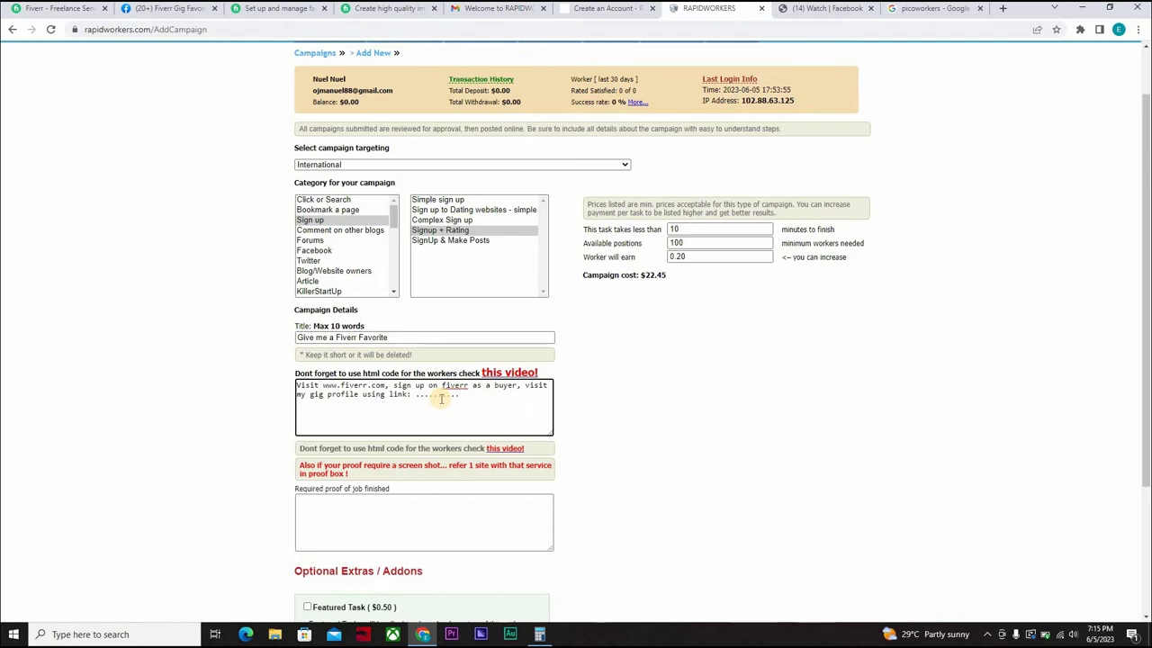
pyautogui.press('Return')
pyautogui.write('on the love icon on the top')
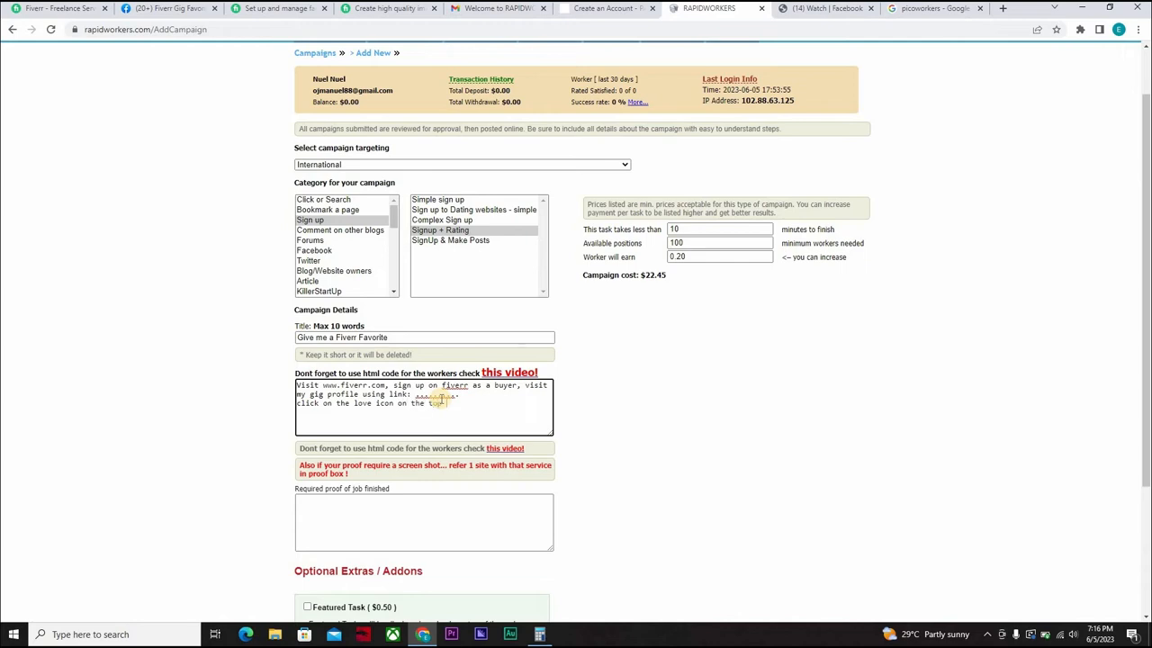
pyautogui.write(' right hand ')
pyautogui.write('of my ')
pyautogui.write('gig a')
pyautogui.write('ccount')
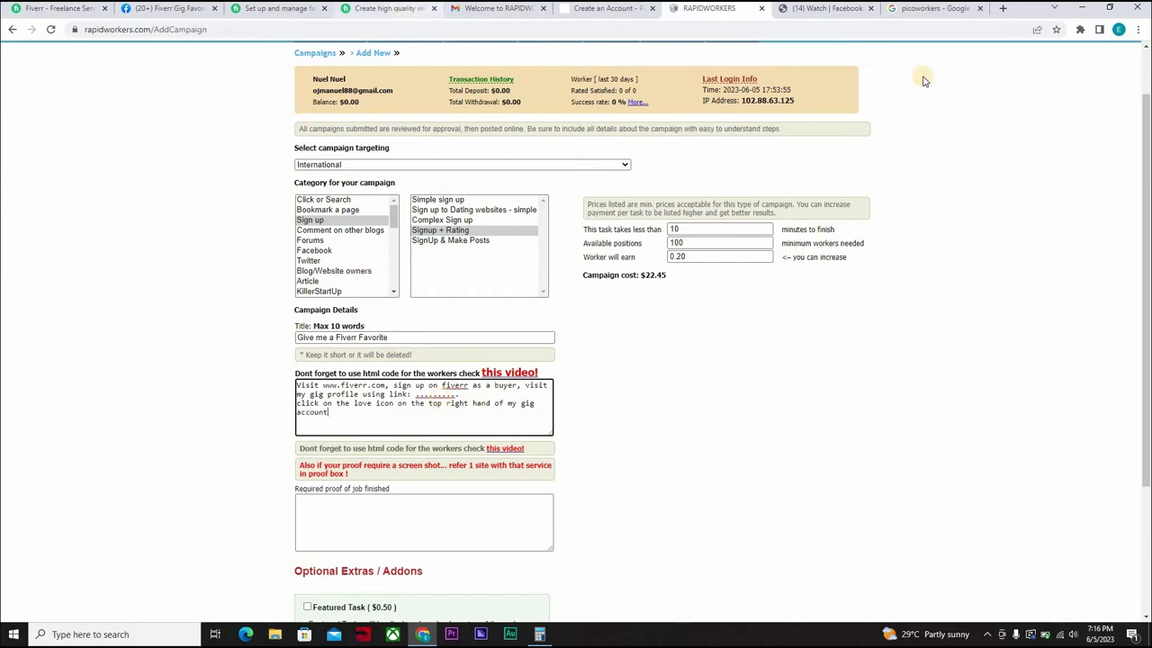
pyautogui.click(399, 8)
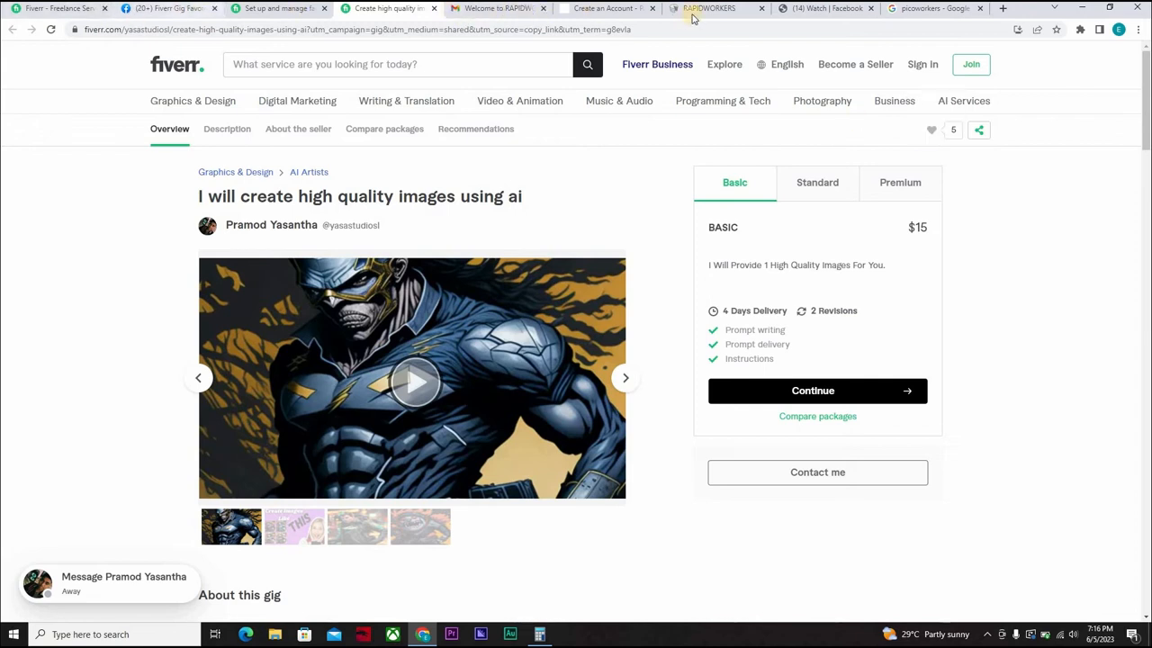
pyautogui.hotkey('ctrl', 'Tab')
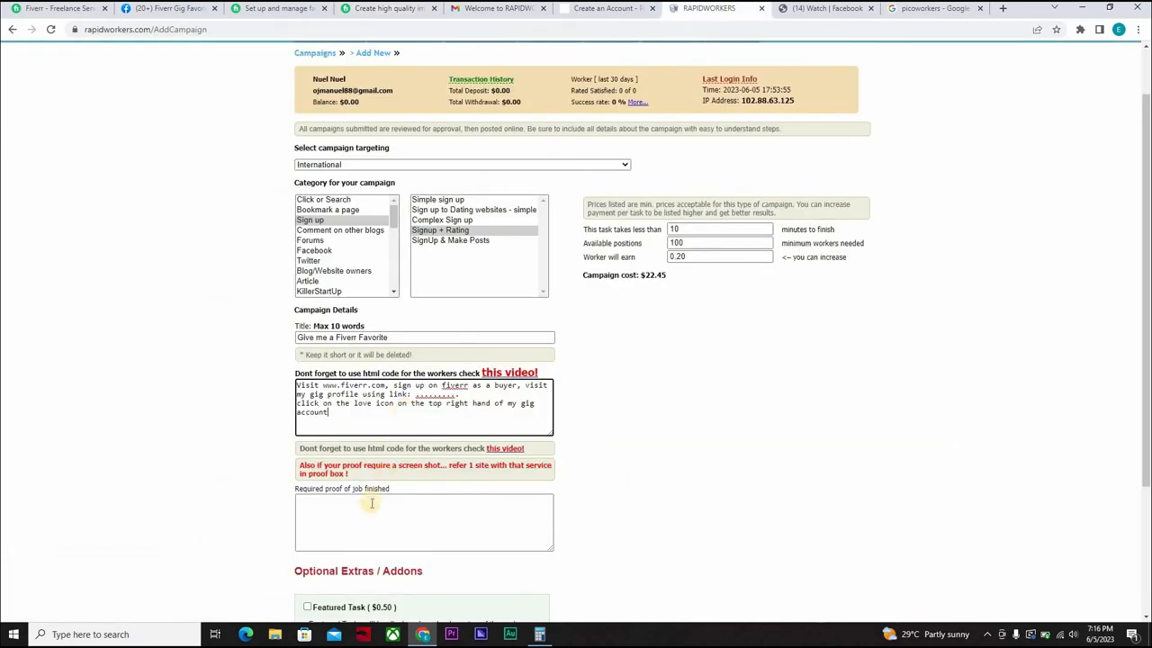
pyautogui.click(360, 510)
pyautogui.click(360, 510)
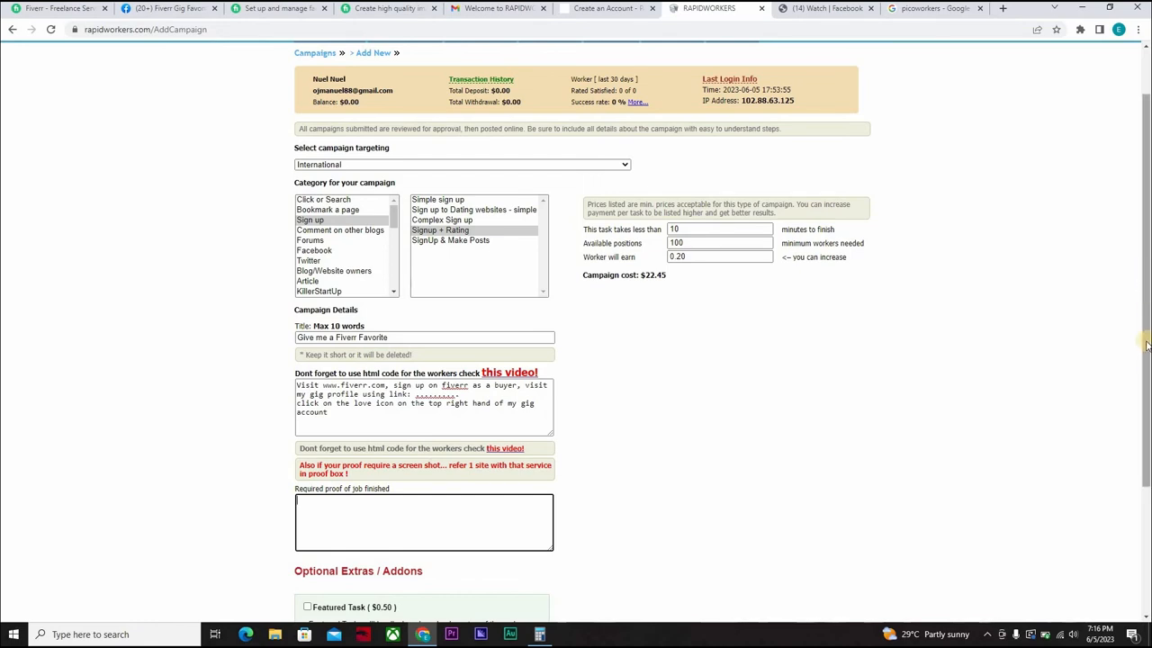
pyautogui.scroll(-2, 828, 558)
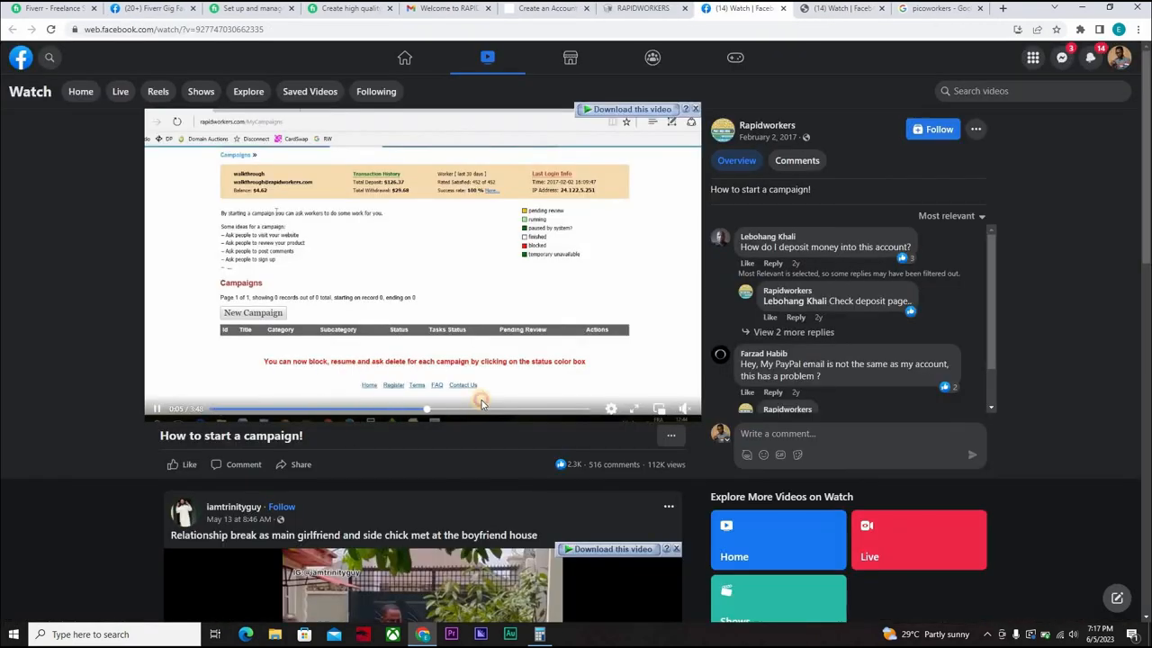
# - Skip ahead through the 'How to start a campaign!' tutorial, then return to the RapidWorkers jobs page
pyautogui.click(482, 408)
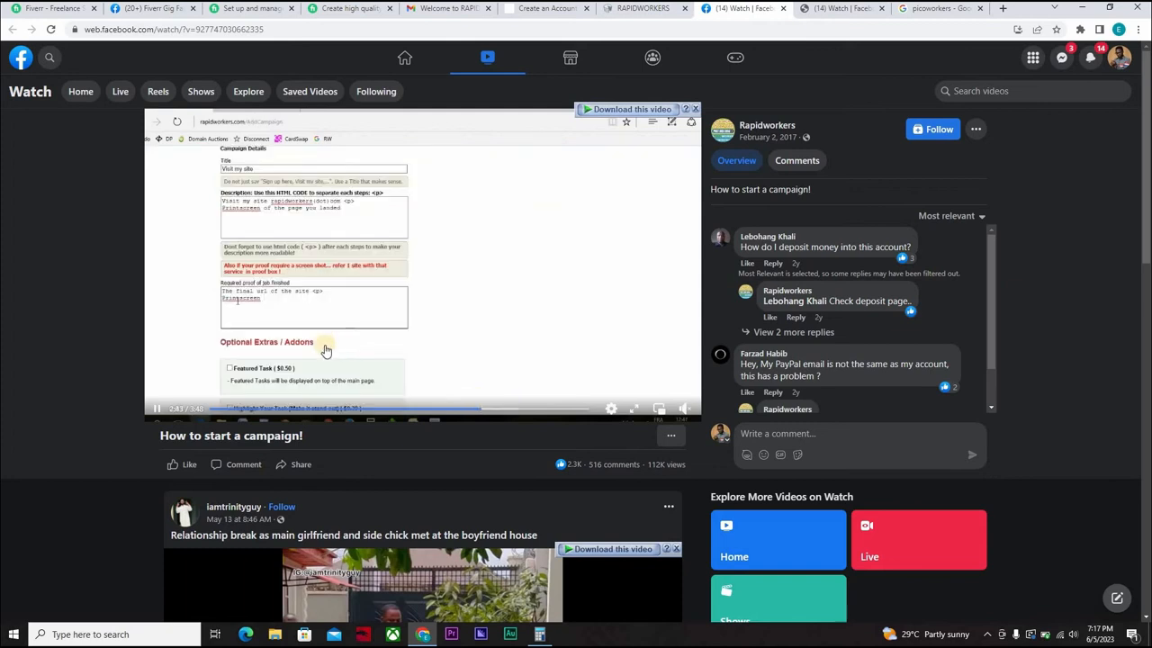
pyautogui.click(157, 409)
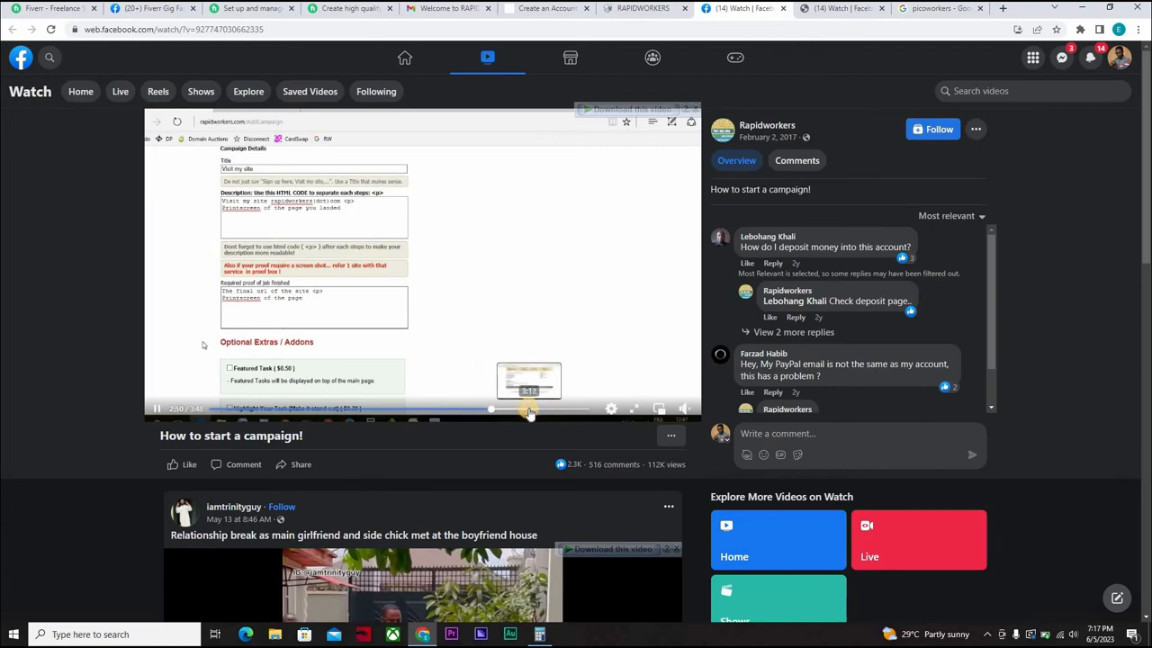
pyautogui.click(529, 411)
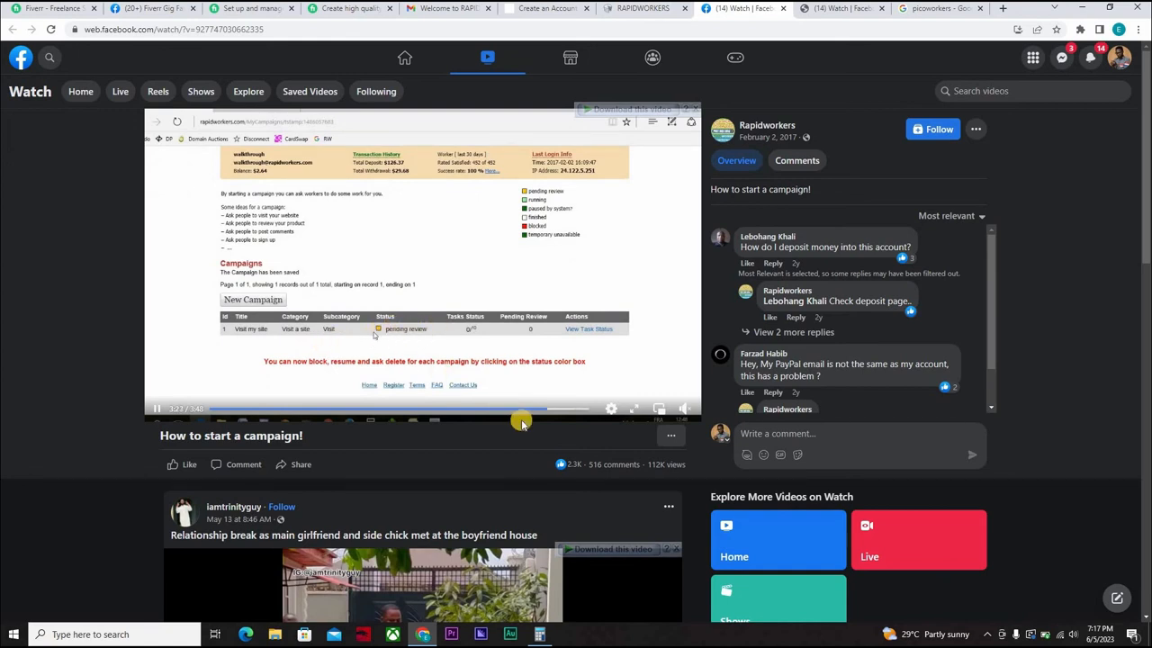
pyautogui.hotkey('ctrl', 'shift', 'Tab')
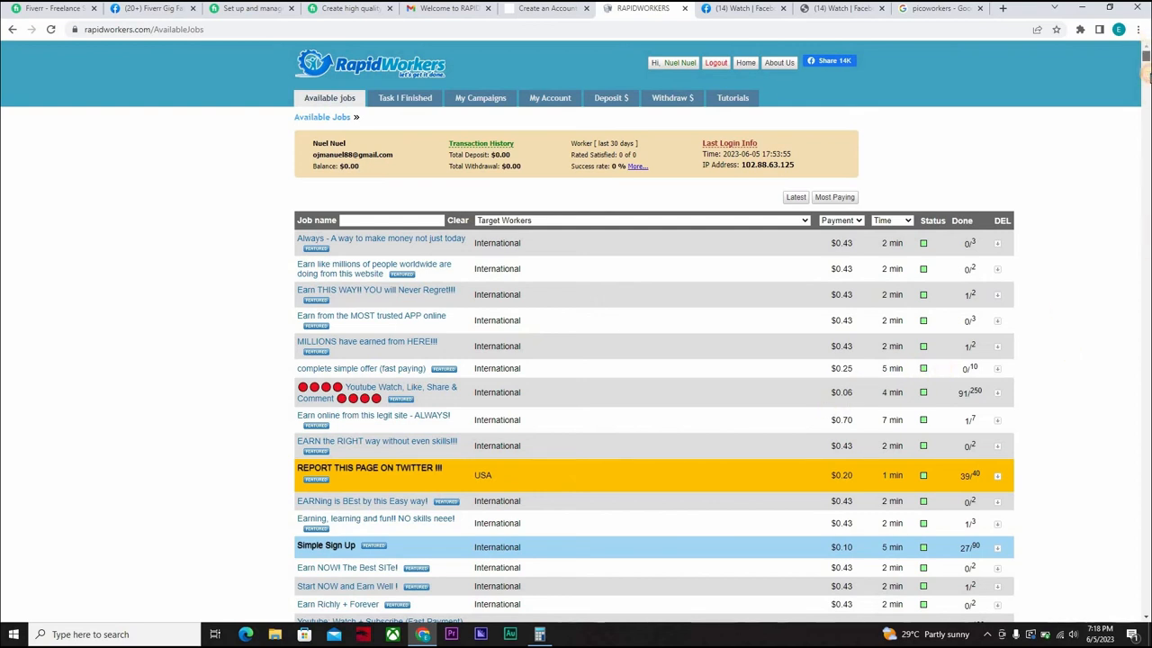
pyautogui.moveTo(1146, 57); pyautogui.dragTo(1145, 68)
pyautogui.scroll(6, 576, 270)
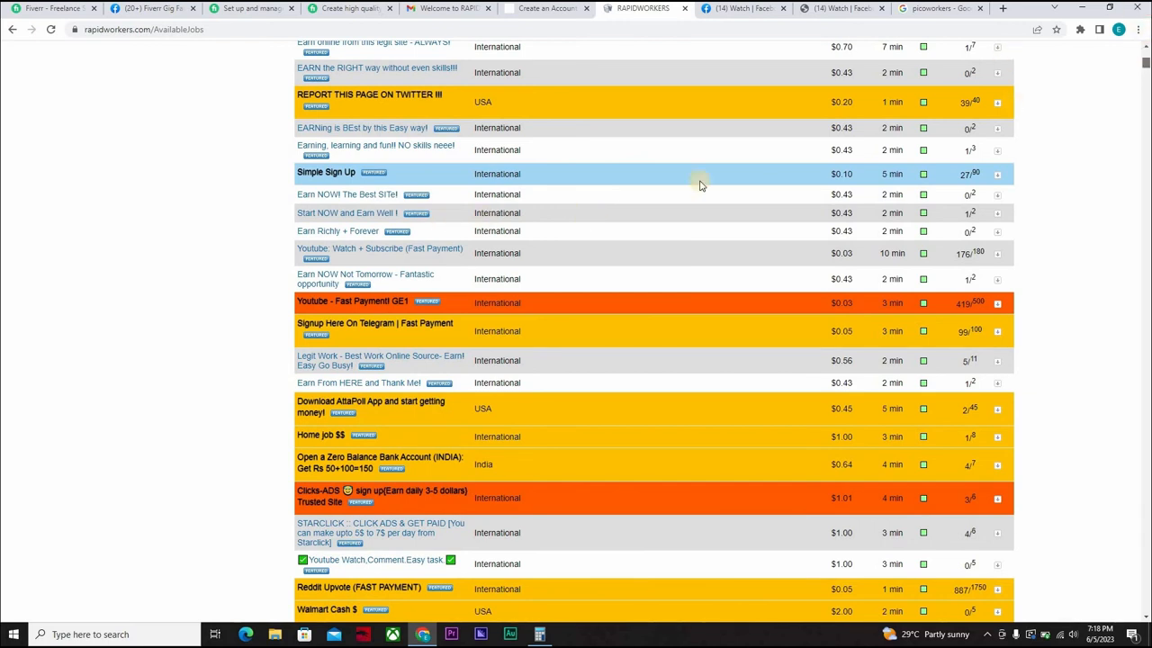
pyautogui.scroll(5, 693, 183)
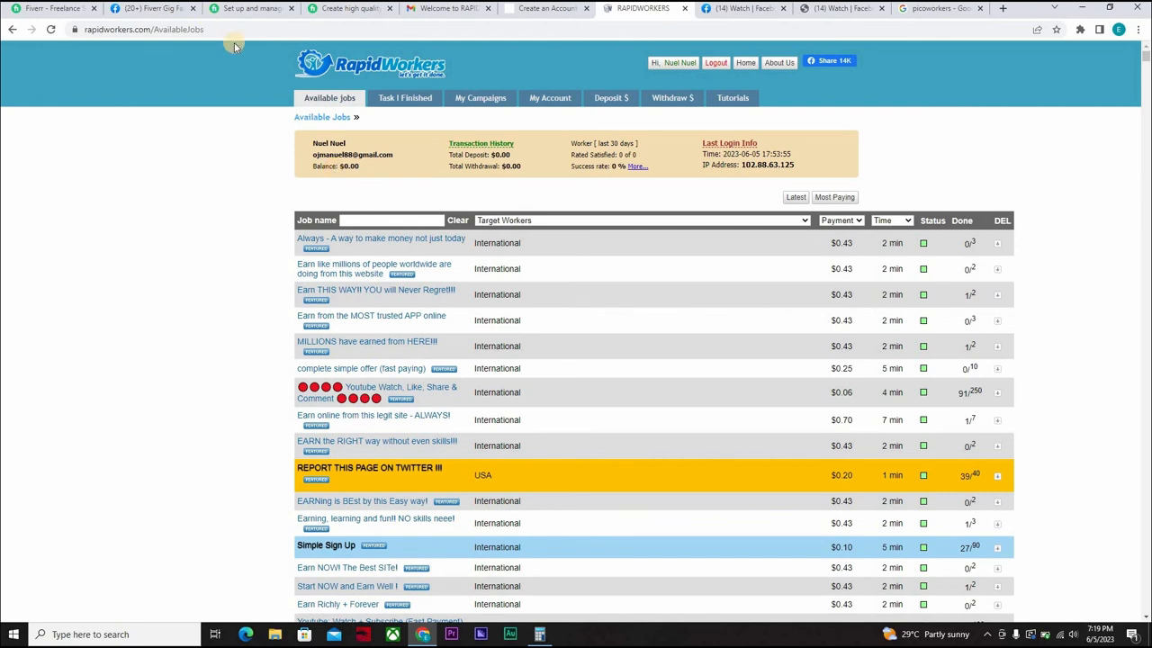
# - Bring up the Fiverr gig page 'I will create high quality images using ai'
pyautogui.click(324, 8)
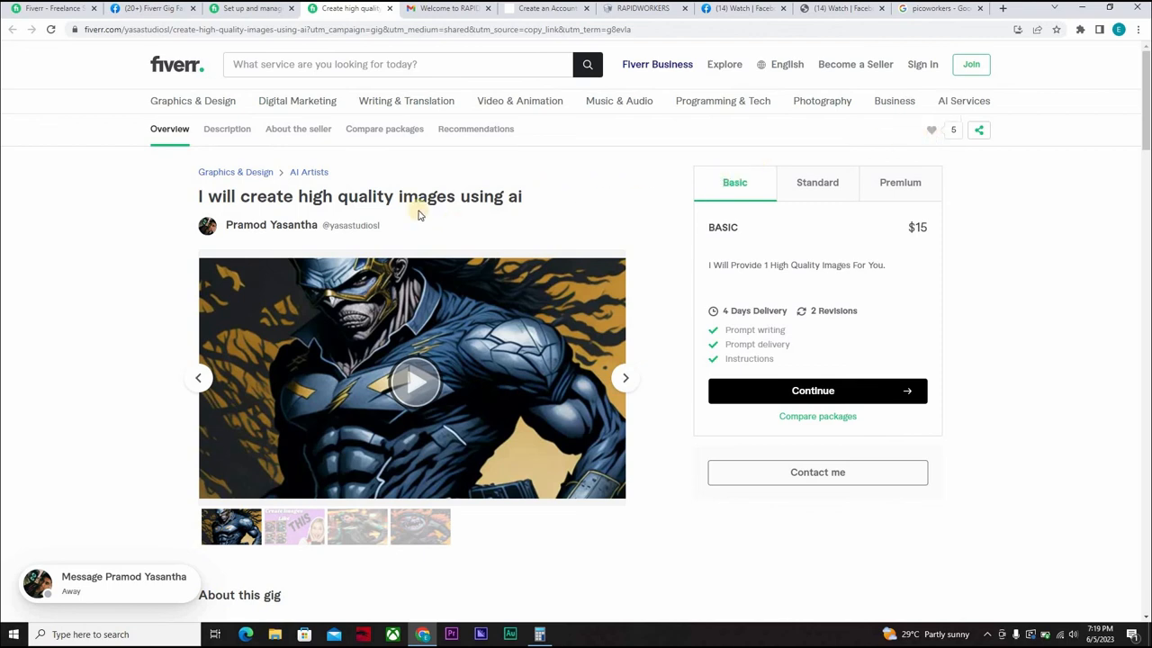
# - Copy the gig's share link via Share This Gig, then return to the RapidWorkers jobs page
pyautogui.click(981, 133)
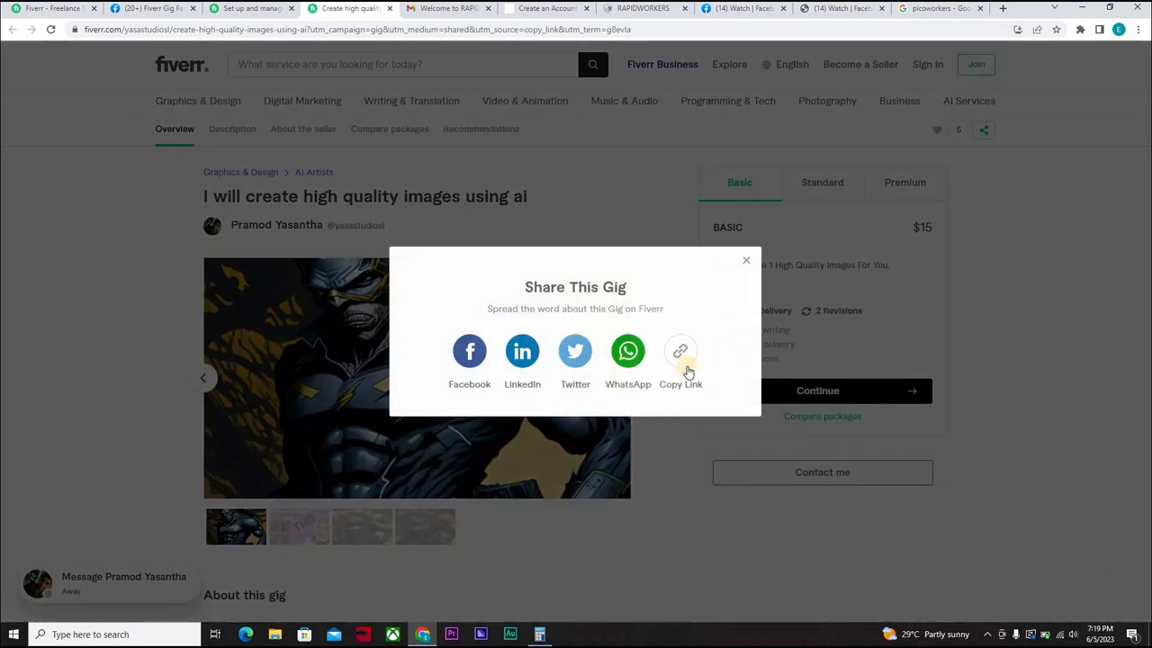
pyautogui.click(681, 353)
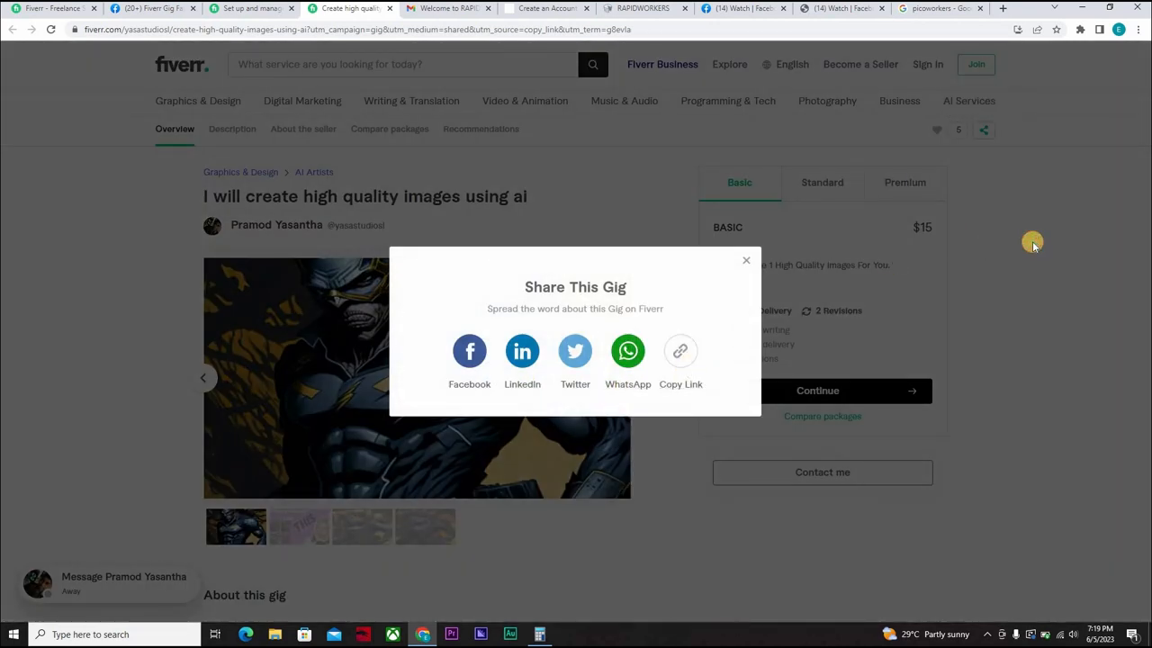
pyautogui.click(547, 193)
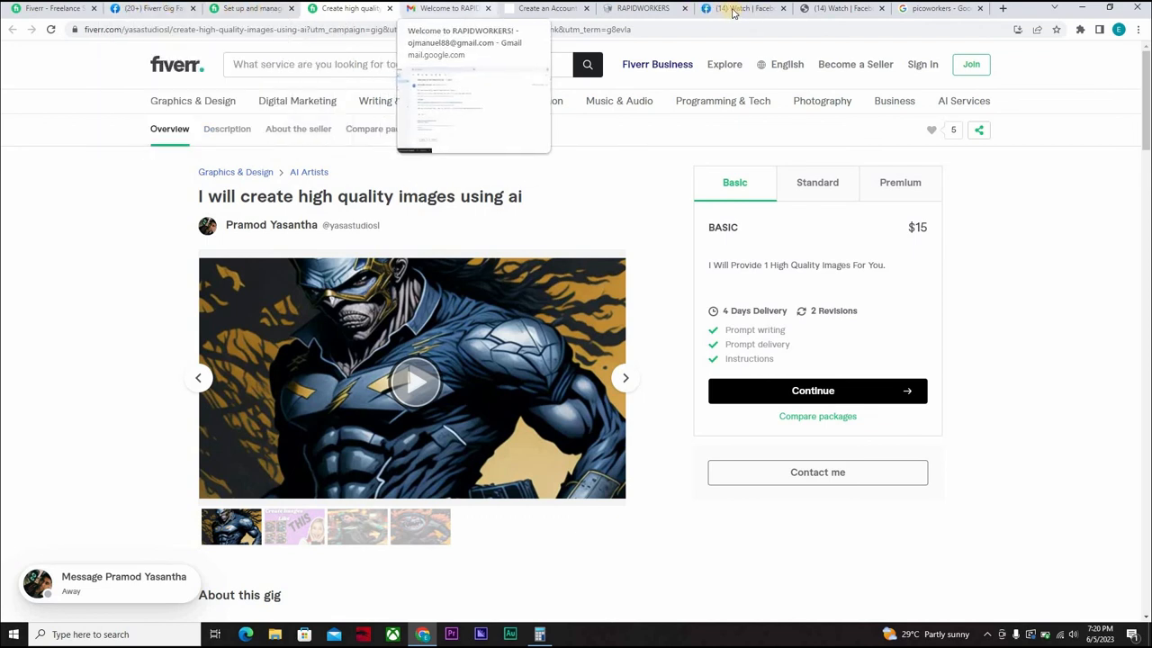
pyautogui.click(642, 8)
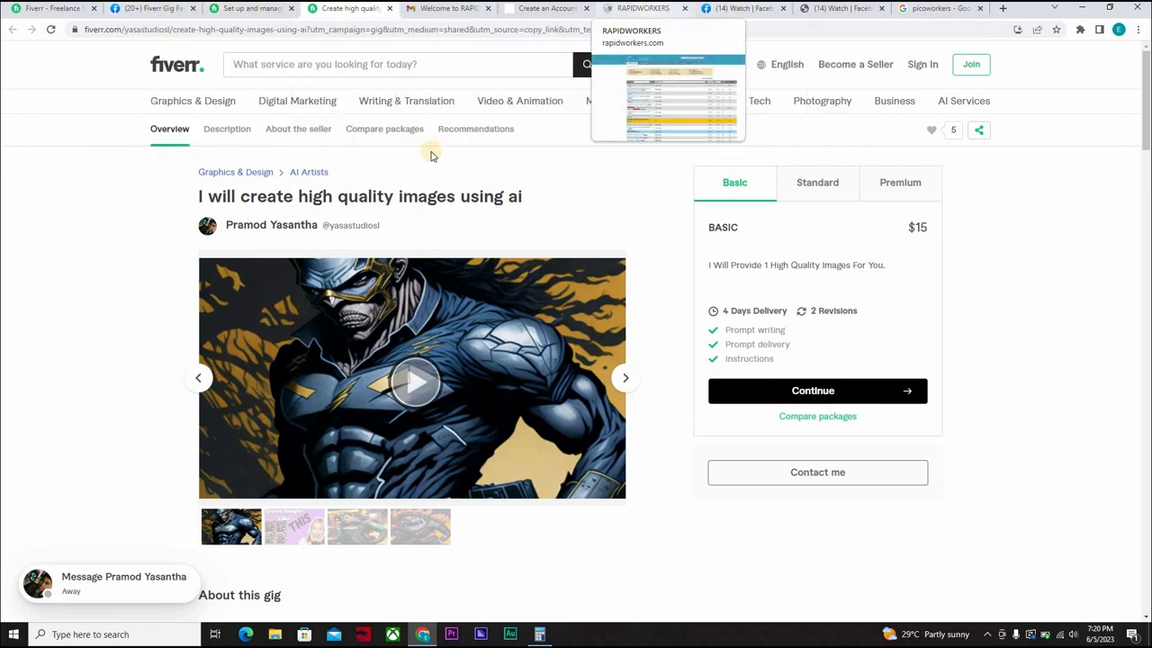